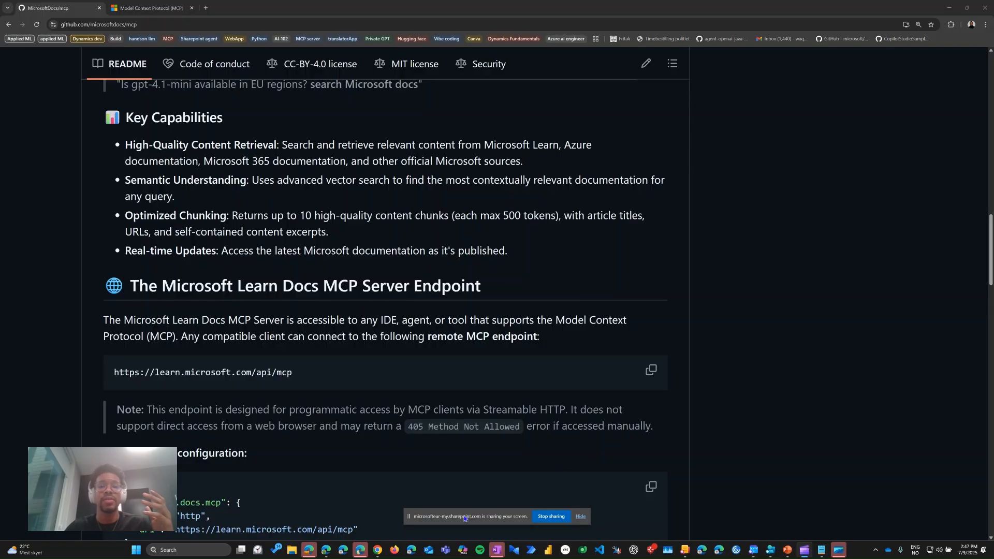
Step: Review the Key Capabilities and MCP server endpoint sections of the Microsoft Learn Docs README
drag(464, 519, 468, 558)
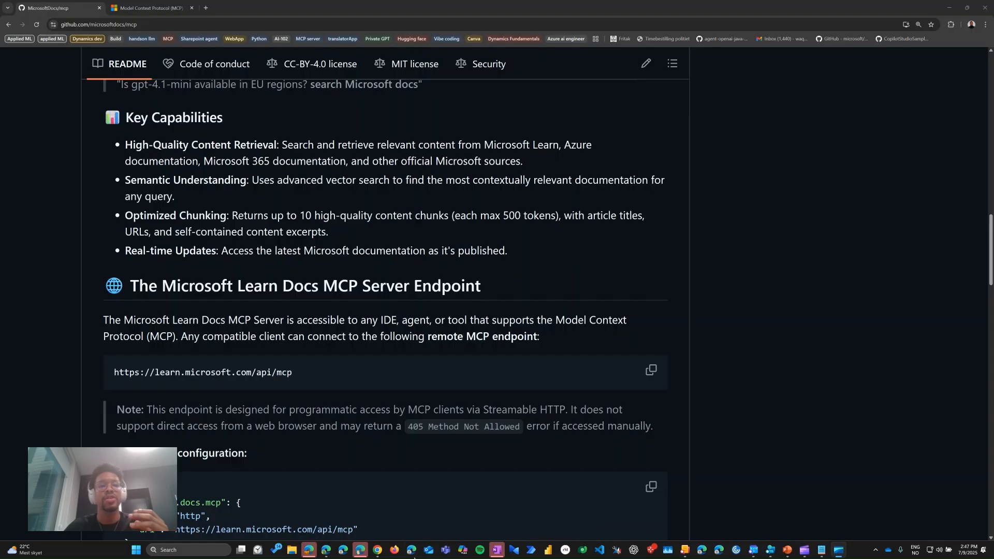
scroll(288, 302, up, 1)
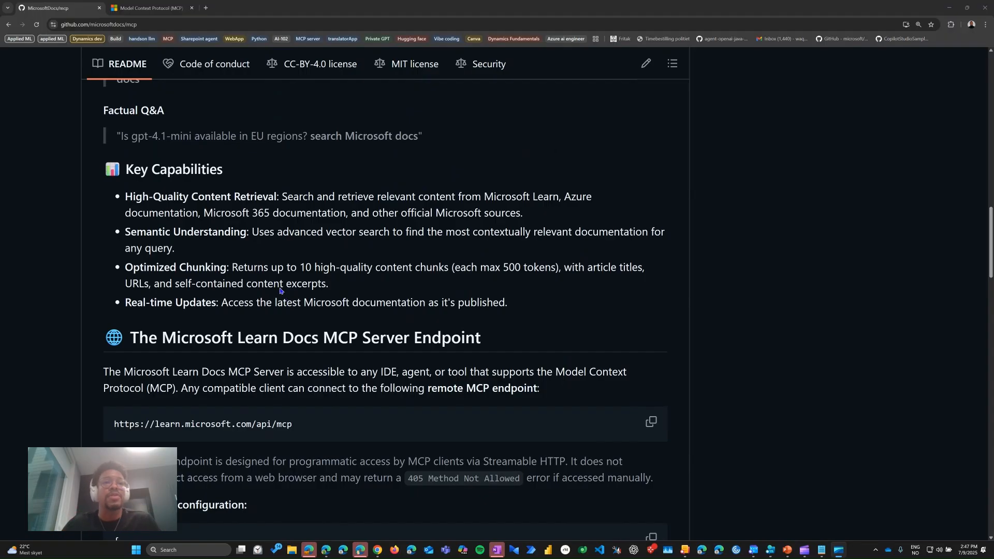
drag(128, 198, 278, 197)
click(283, 214)
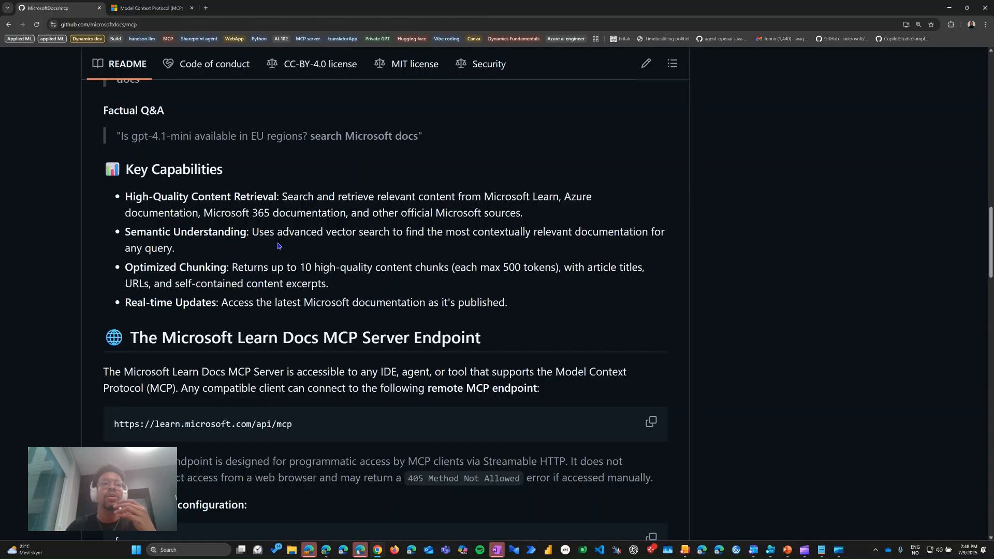
scroll(275, 247, down, 1)
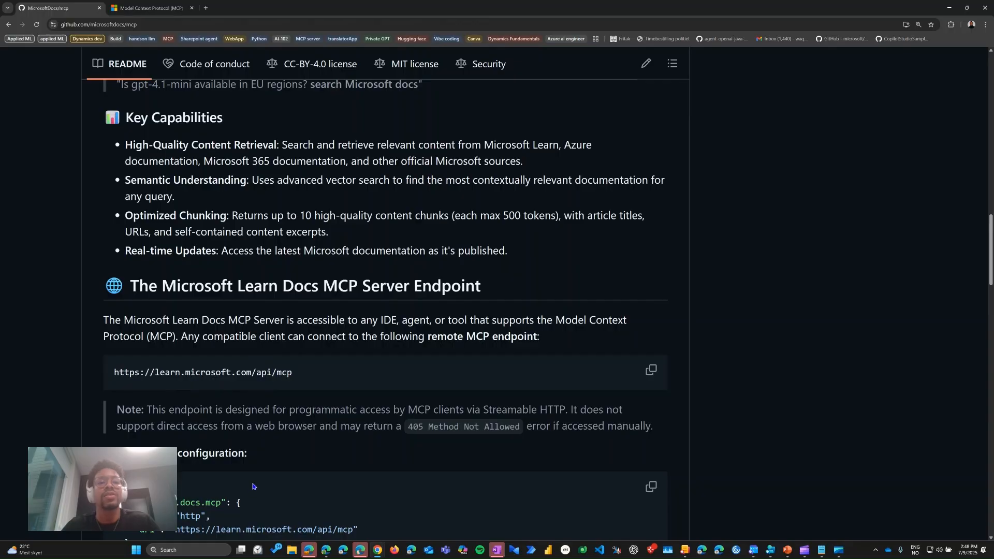
Step: Switch to the Microsoft Learn MCP Agent in Copilot Studio and check its orchestration setting and the available primary response models
click(326, 550)
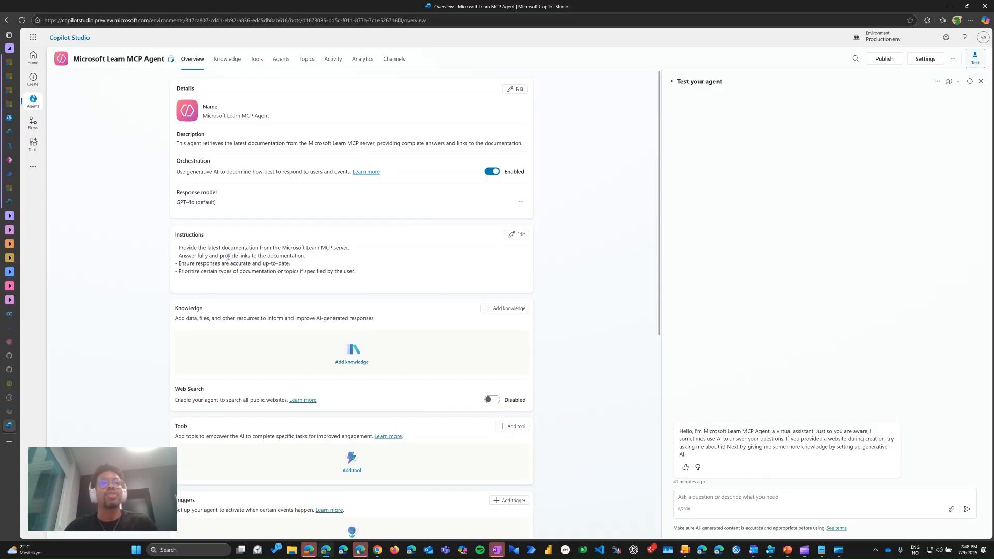
drag(176, 172, 349, 172)
click(390, 201)
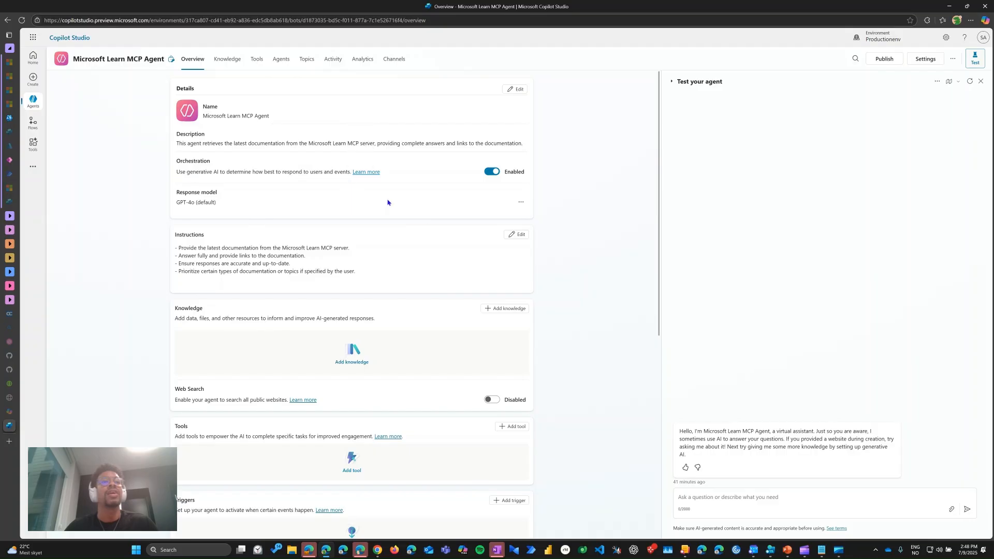
click(521, 202)
click(526, 216)
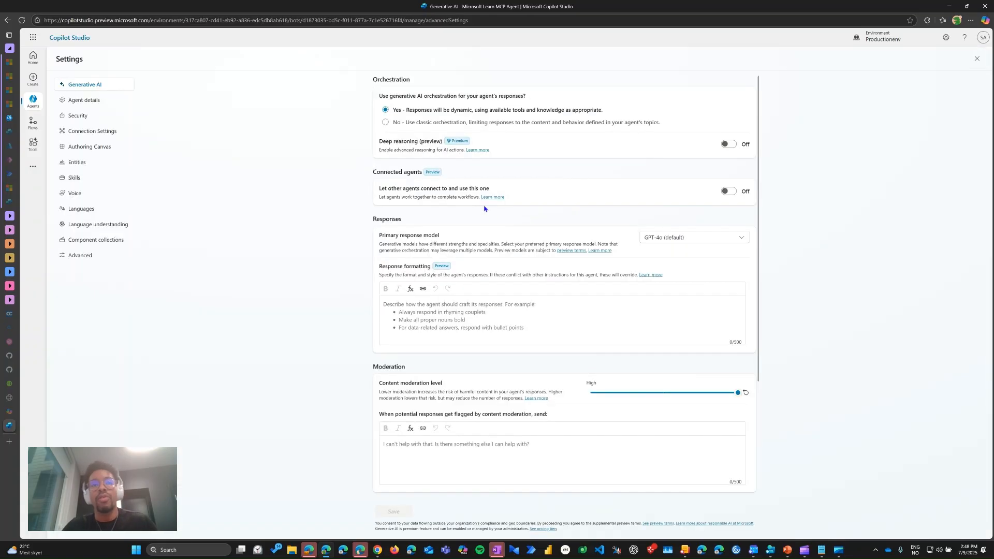
click(684, 235)
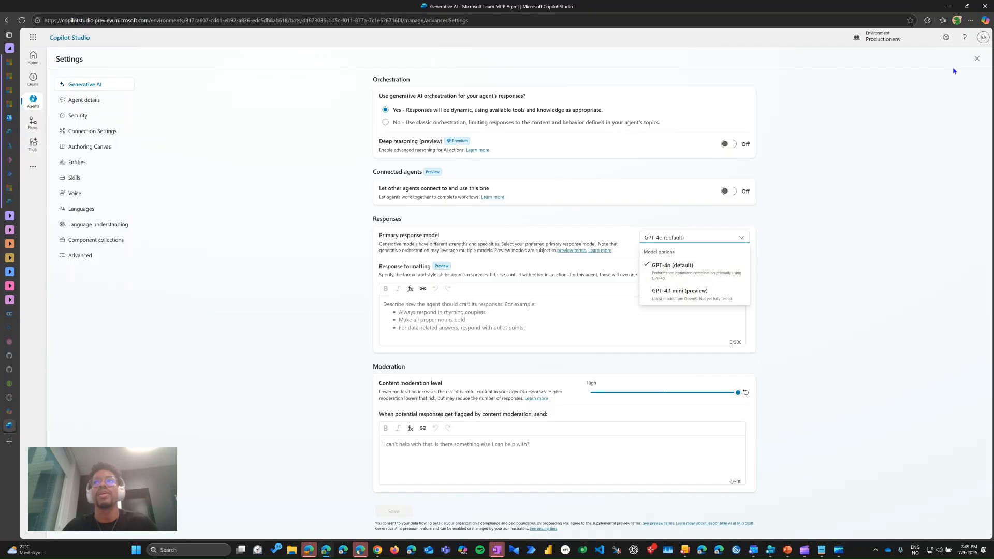
click(978, 60)
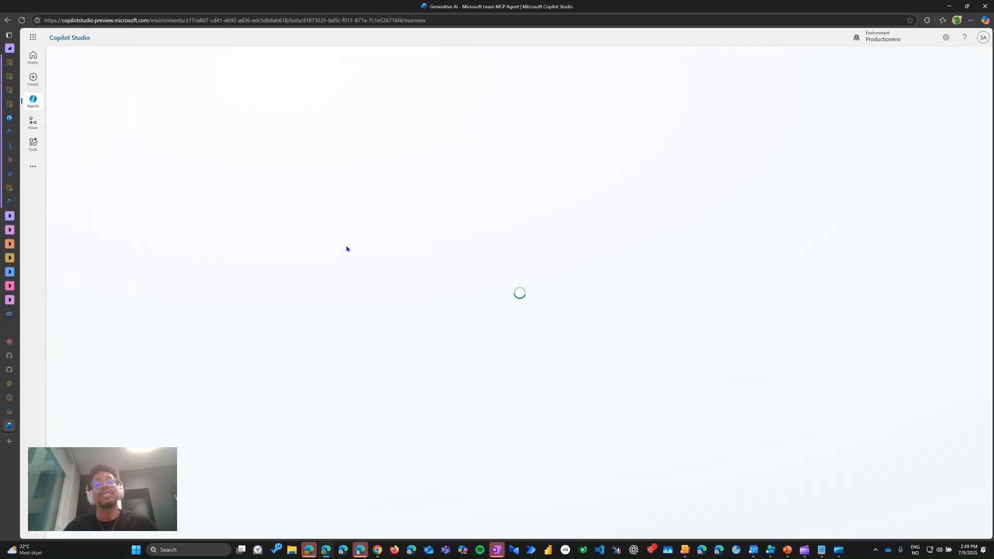
Step: Start adding a tool to the agent, browsing the Office 365 Outlook actions and the available Model Context Protocol servers
scroll(300, 288, down, 1)
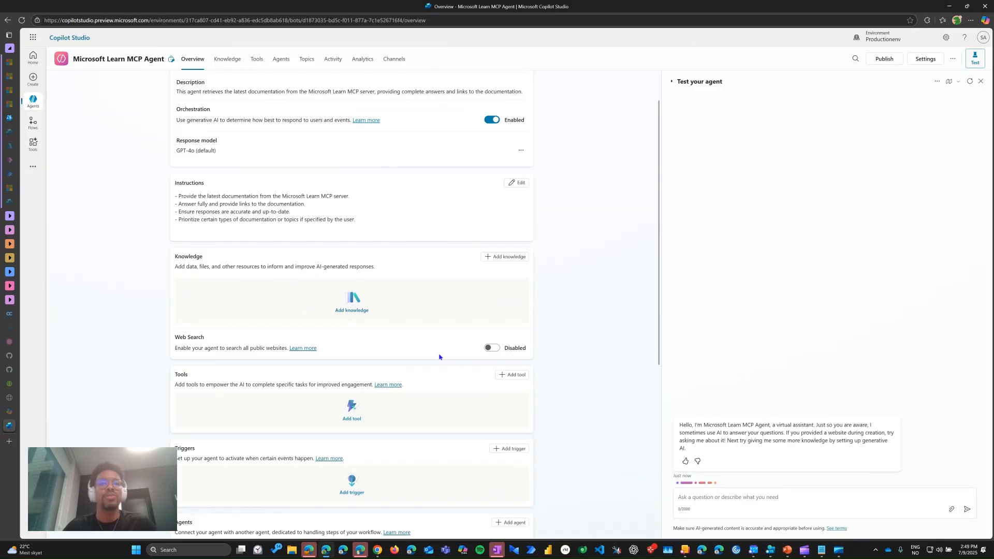
scroll(432, 352, down, 1)
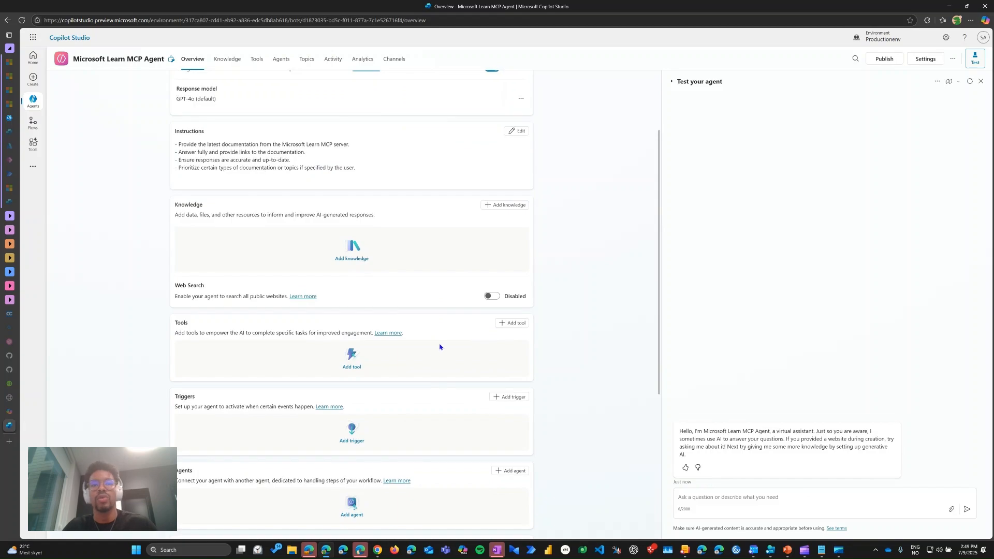
click(507, 323)
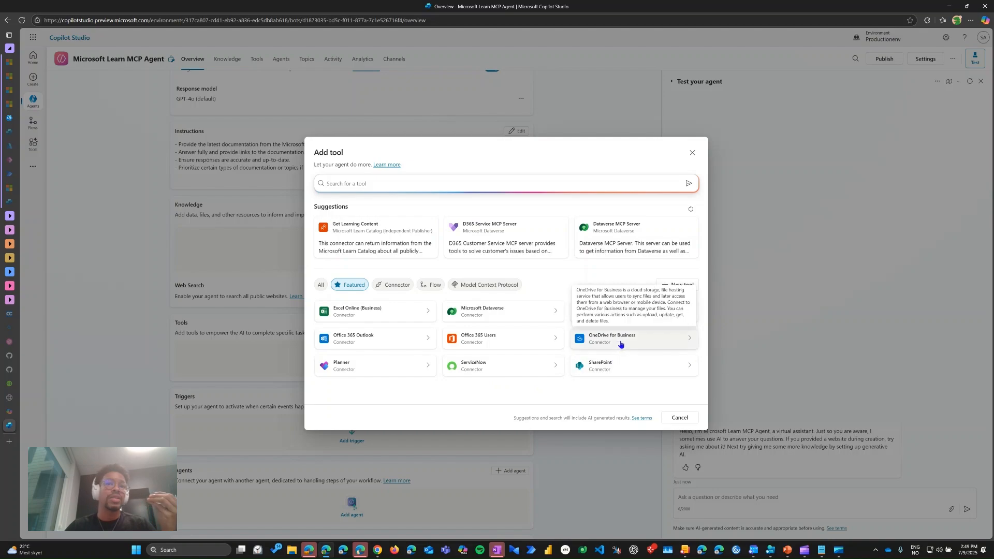
click(406, 340)
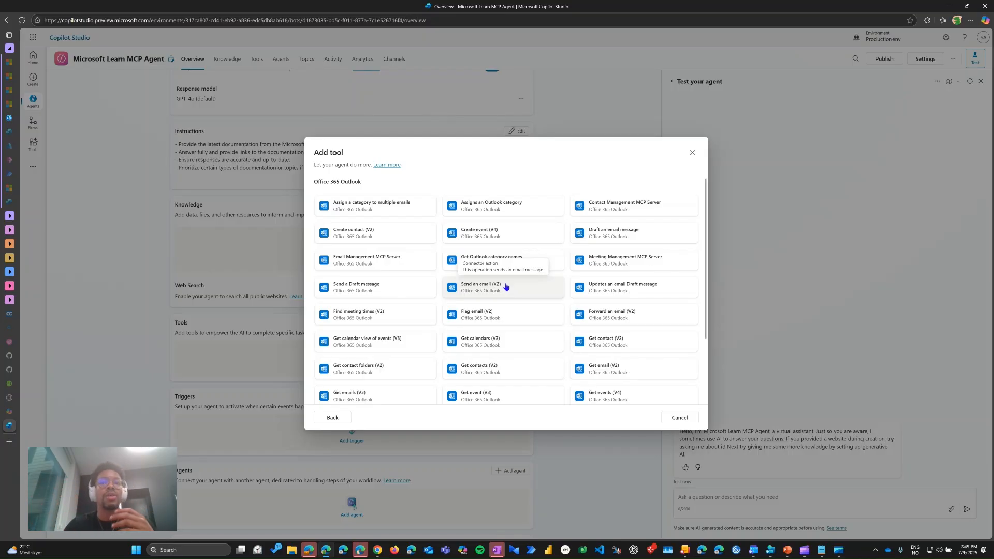
click(332, 416)
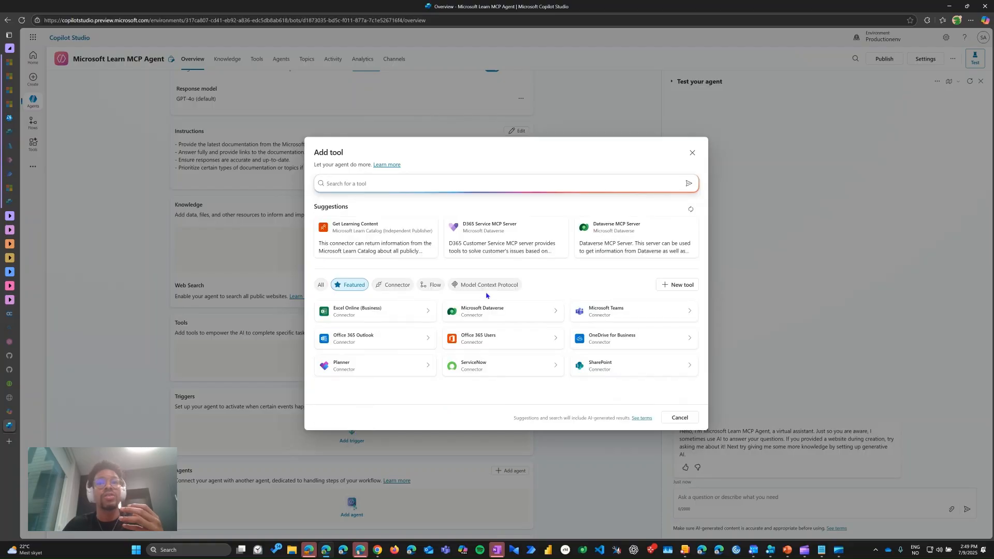
click(507, 285)
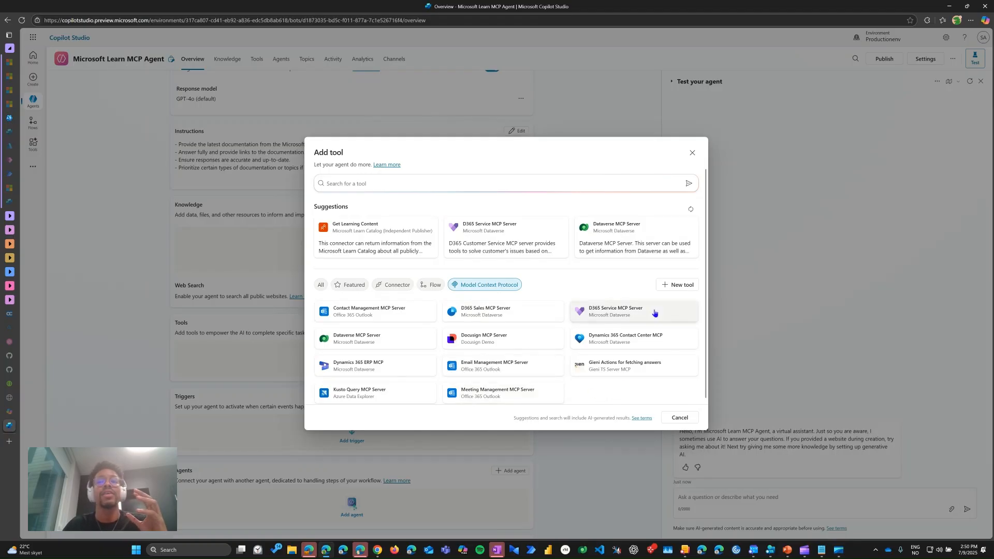
Step: Choose a custom connector as the new tool and start creating it in Power Apps from an OpenAPI file
click(666, 287)
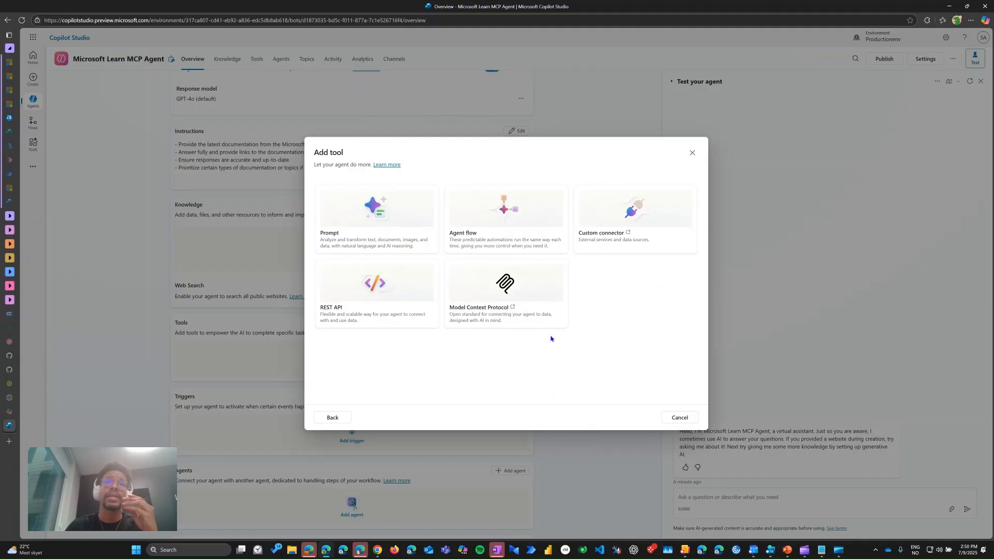
click(624, 227)
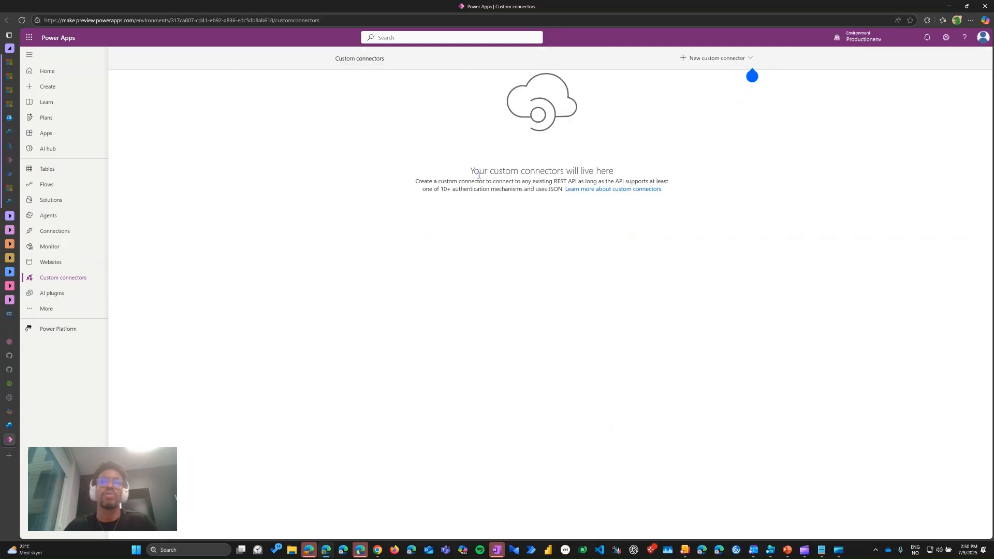
click(696, 59)
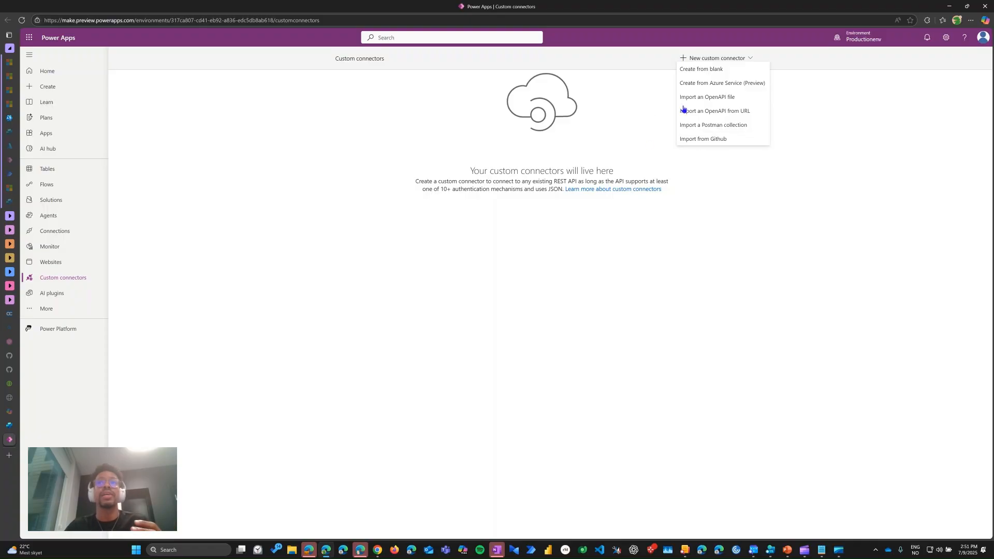
click(740, 98)
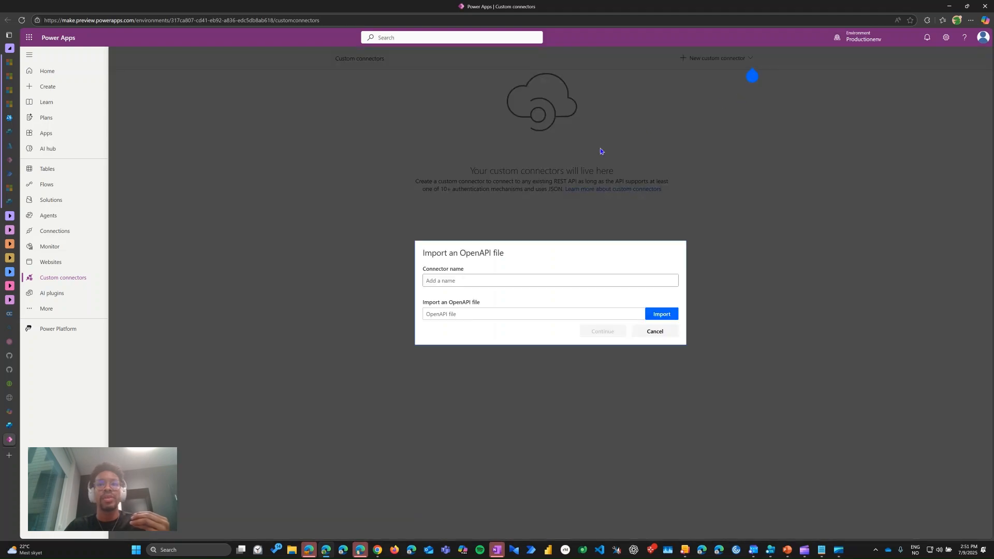
Step: Name the custom connector "MS learn MCP Server"
click(459, 282)
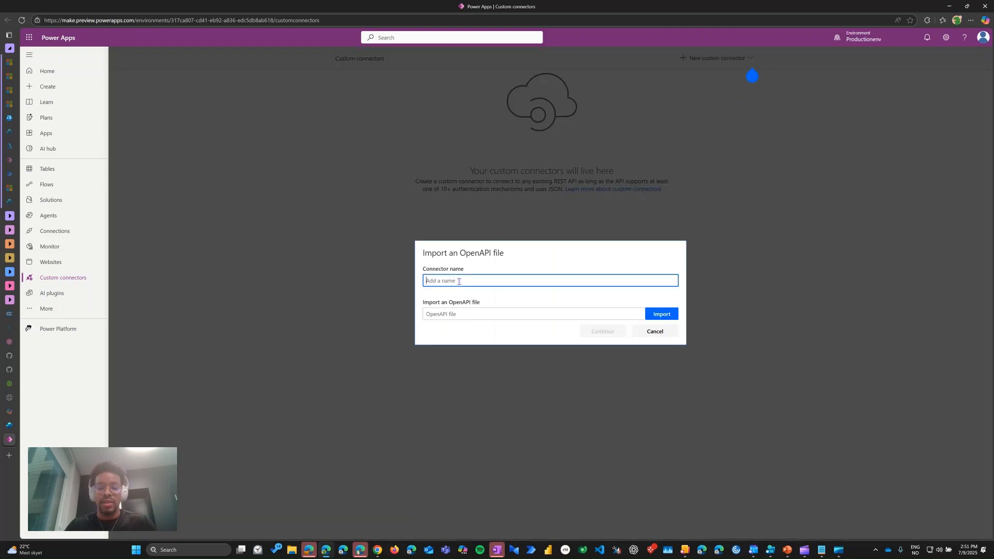
text(MS lea)
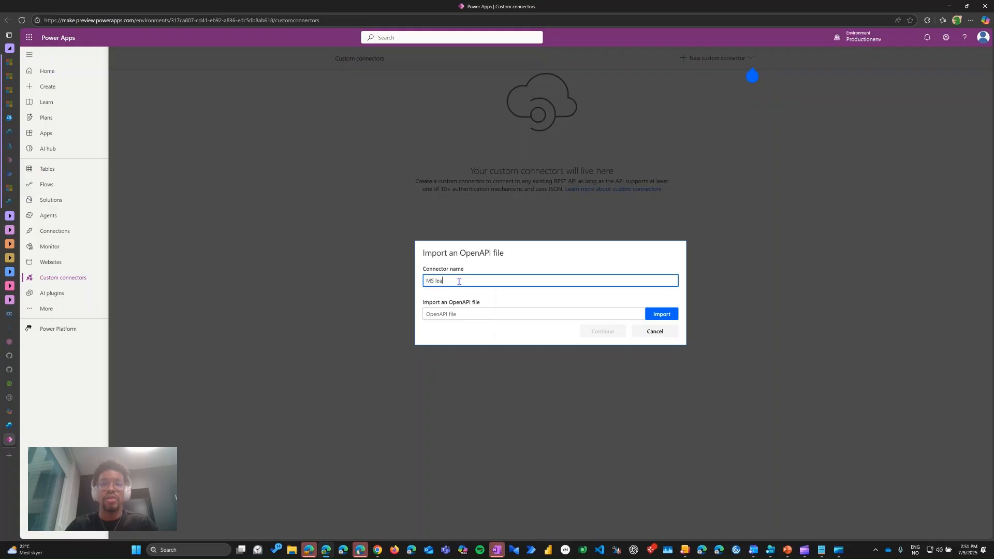
text(rn )
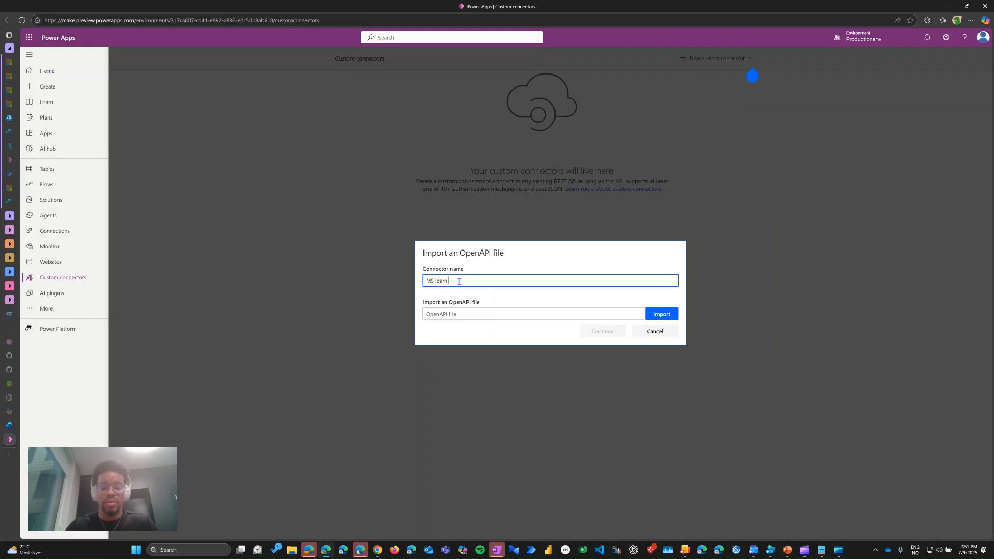
text(MCP)
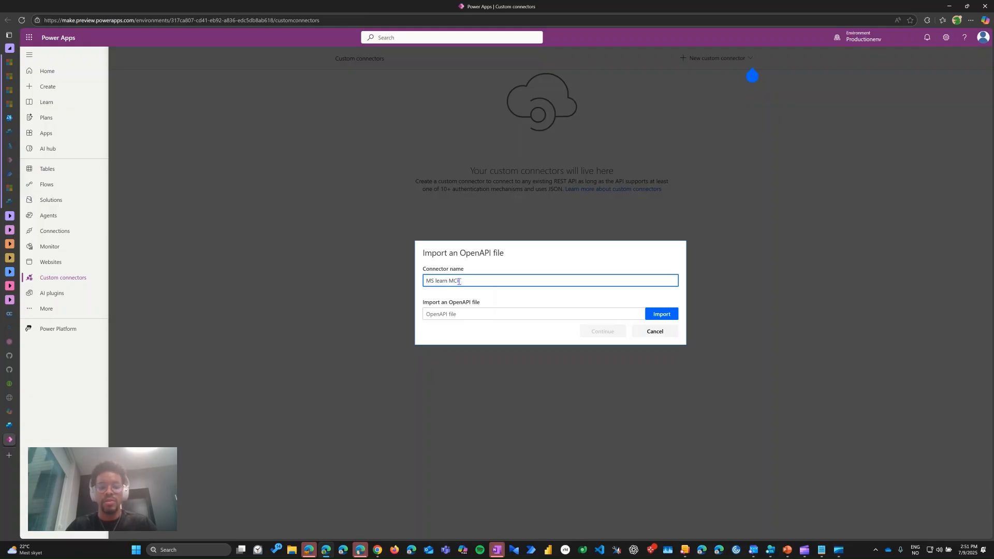
text( Server)
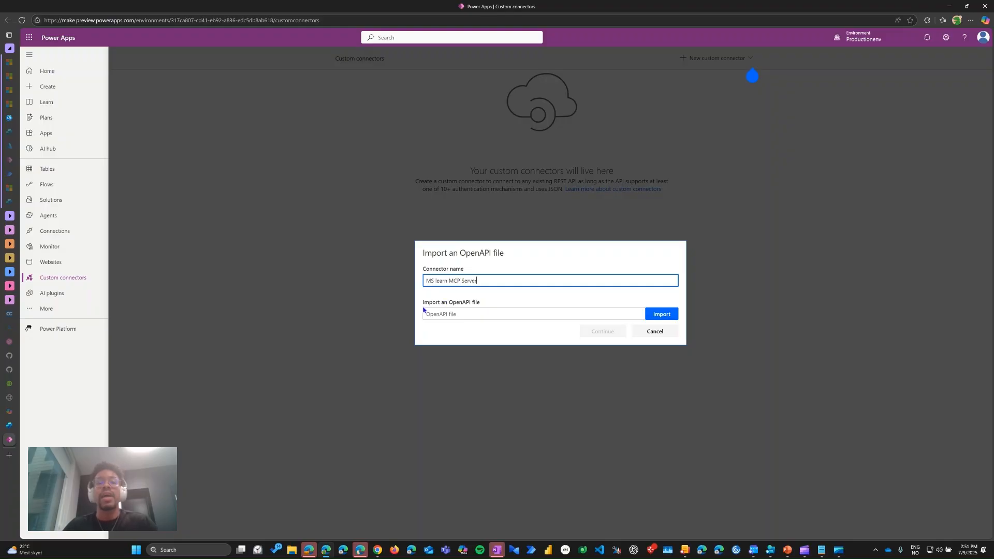
Step: Import mslearnmcp.yaml from Desktop > Copilot Studio 2025 > MCP servers as the OpenAPI file and continue to the connector setup
click(655, 314)
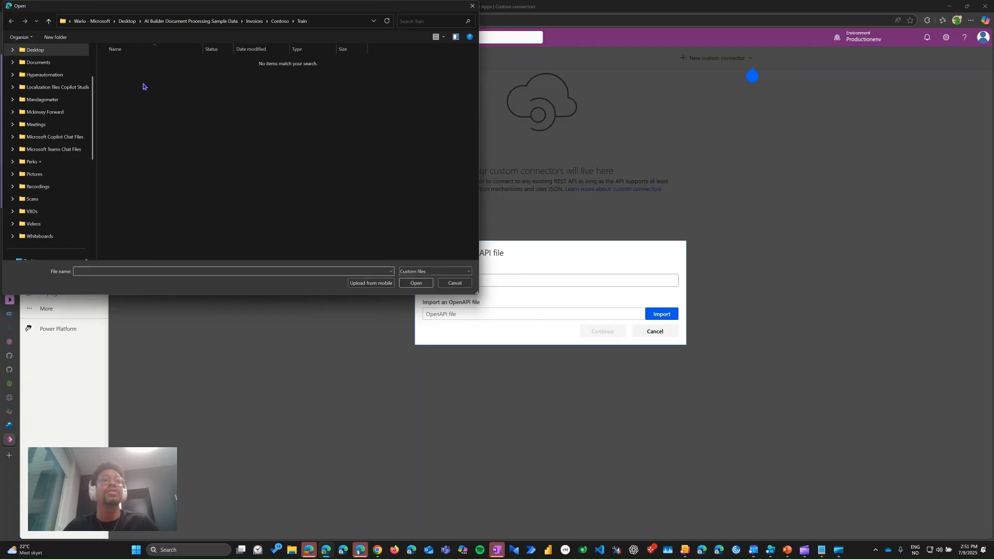
scroll(52, 103, up, 3)
click(52, 114)
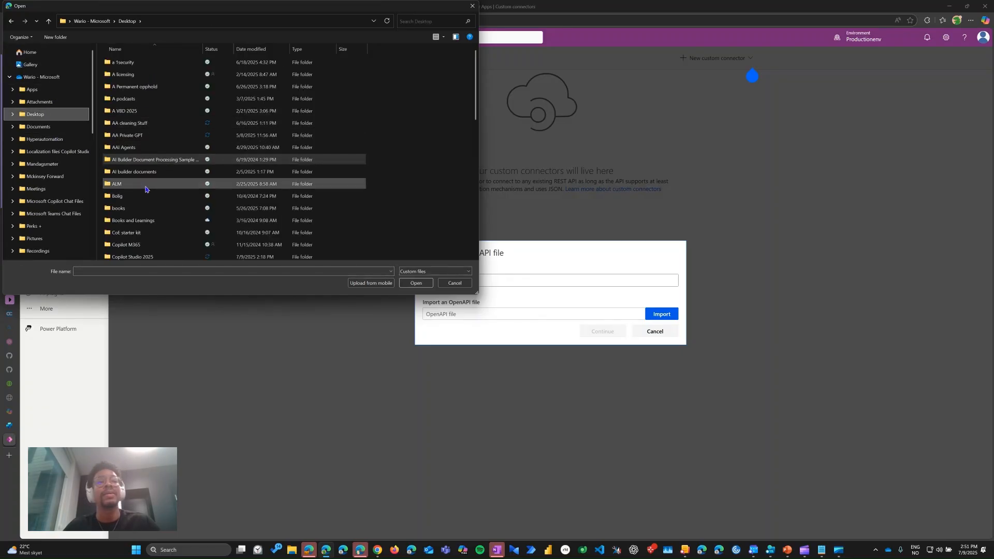
scroll(143, 231, down, 1)
double_click(142, 223)
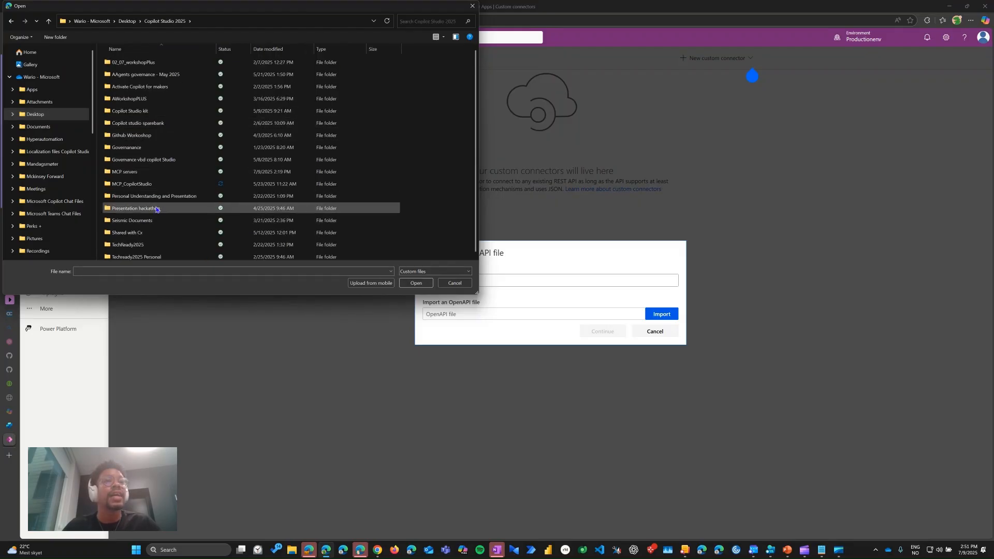
double_click(147, 172)
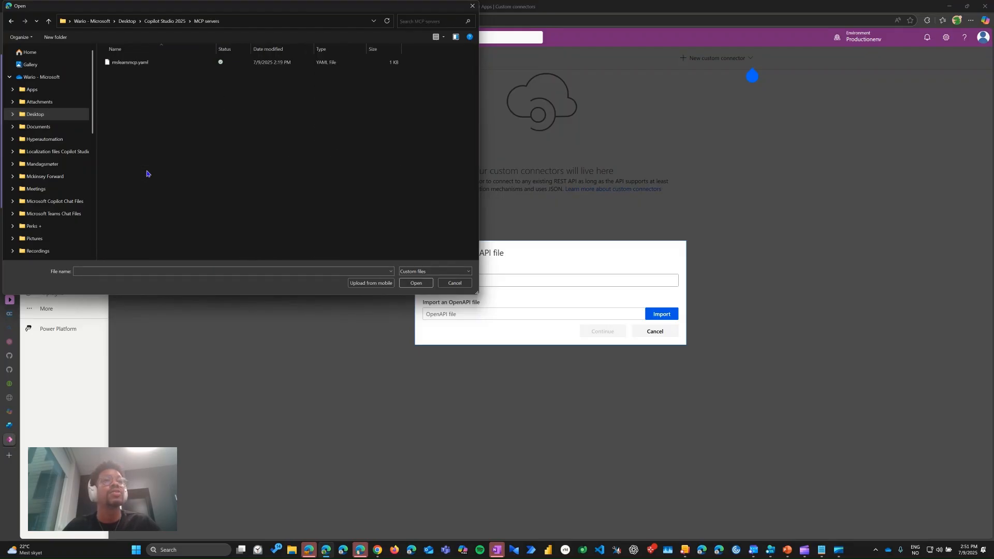
click(144, 63)
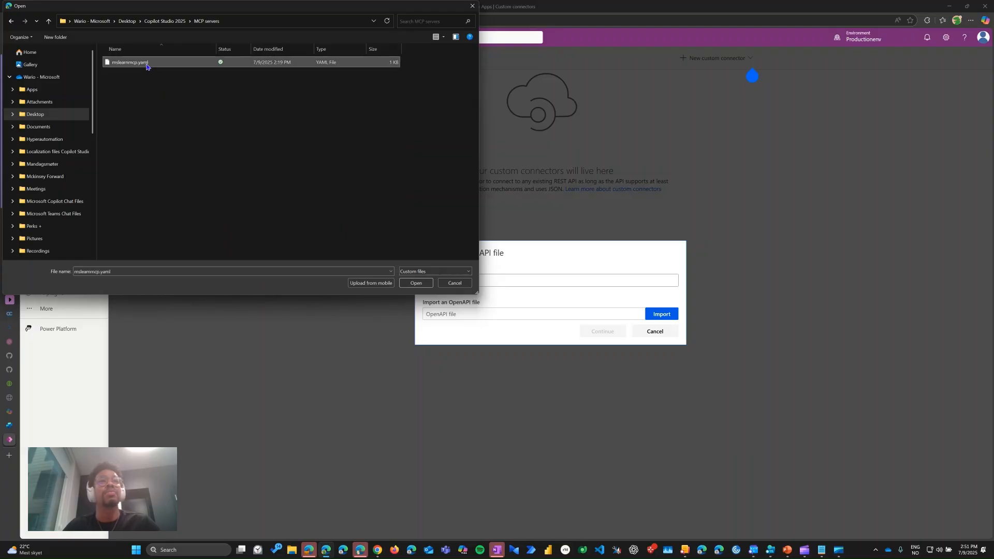
click(414, 284)
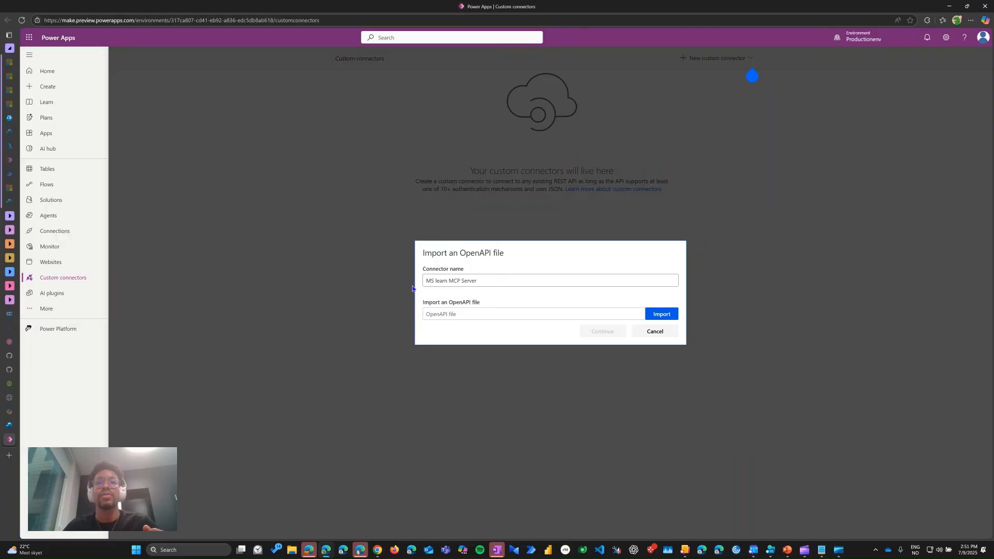
click(600, 332)
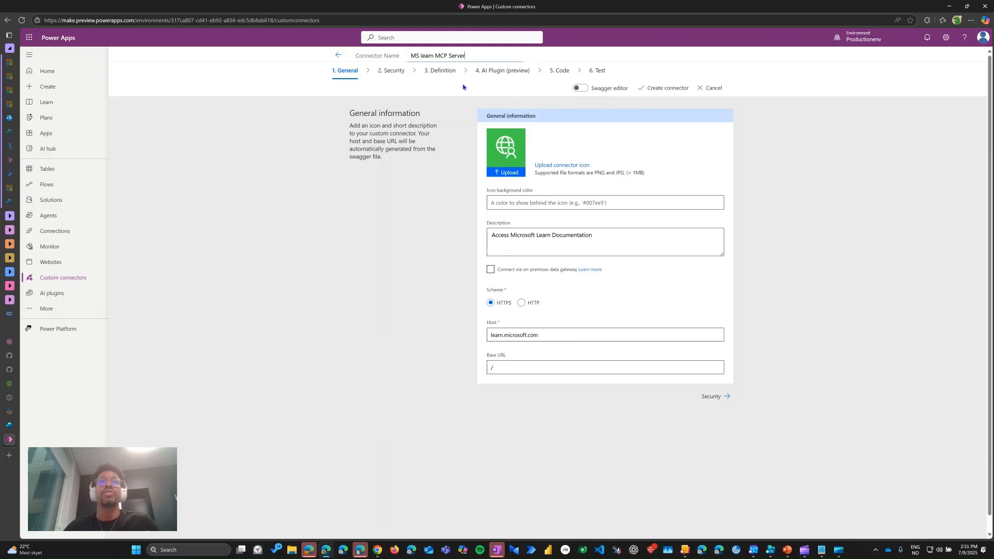
Step: Check the connector's security, code and test pages, keeping their default settings, and create the connector
click(388, 75)
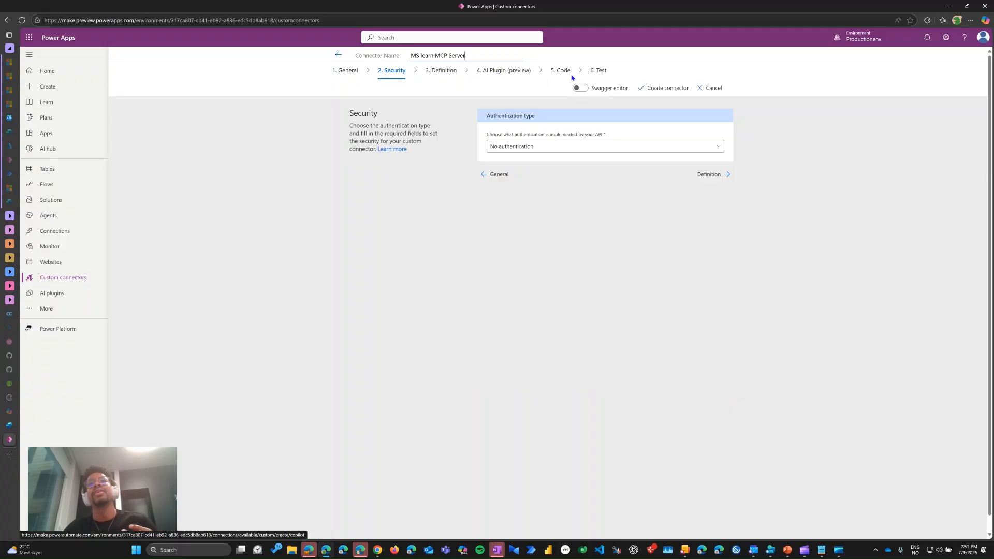
click(566, 72)
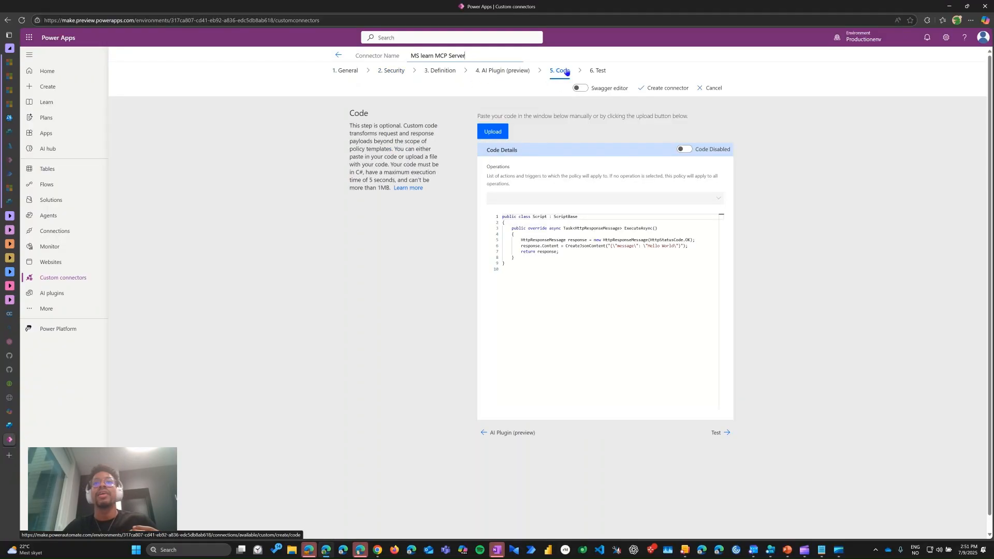
click(599, 72)
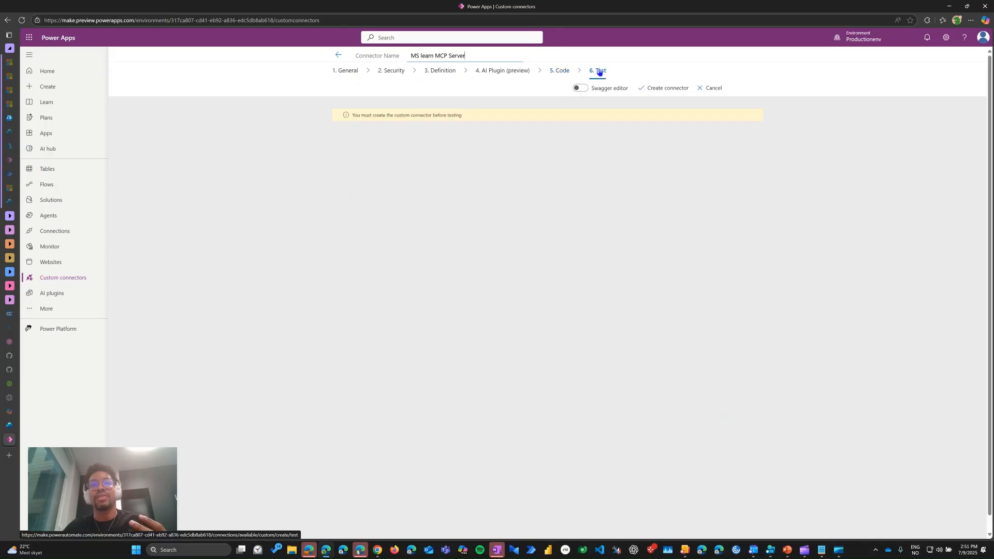
click(658, 89)
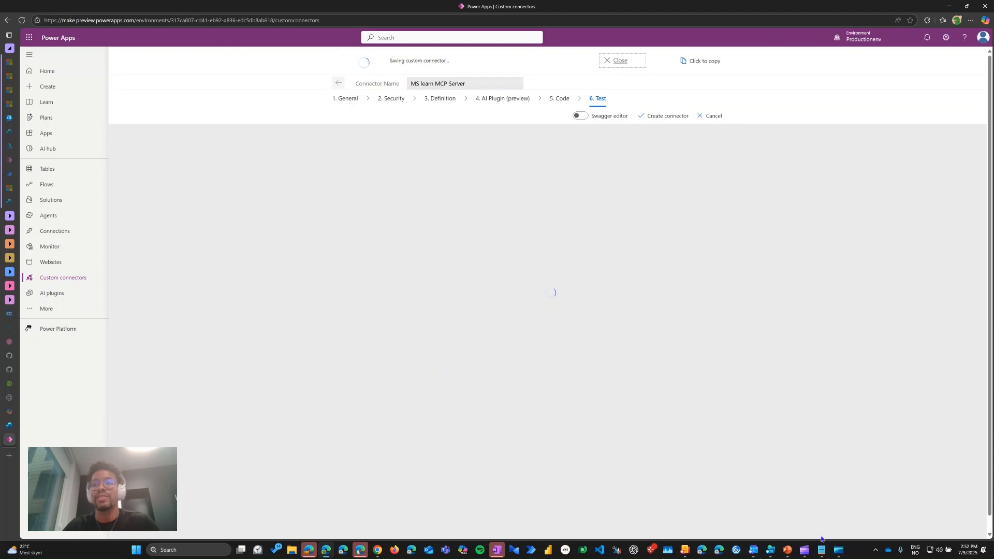
Step: Switch to mslearnmcp.yaml in Notepad, enlarge the text and examine its host and x-ms-agentic-protocol lines
mouse_move(822, 550)
click(818, 505)
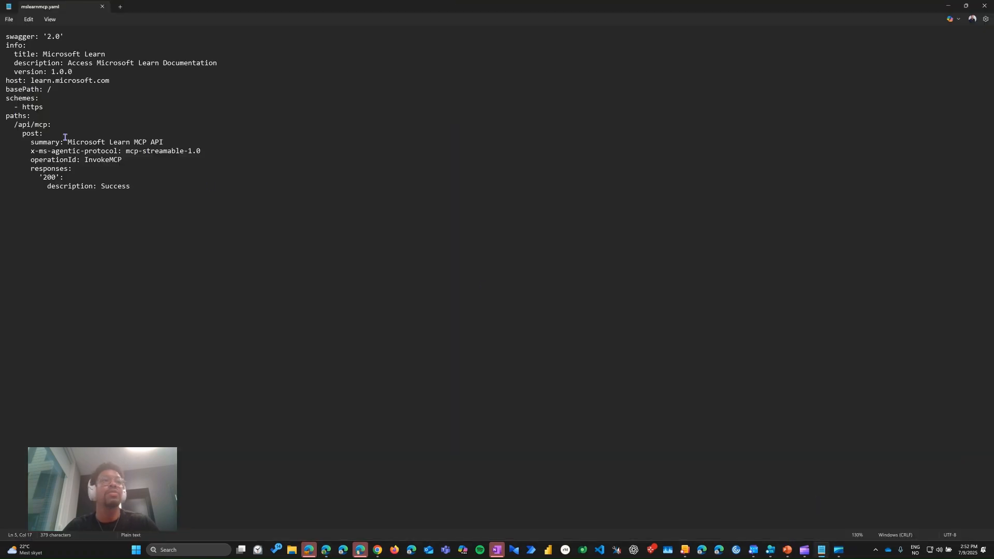
ctrl+scroll(35, 111, up, 4)
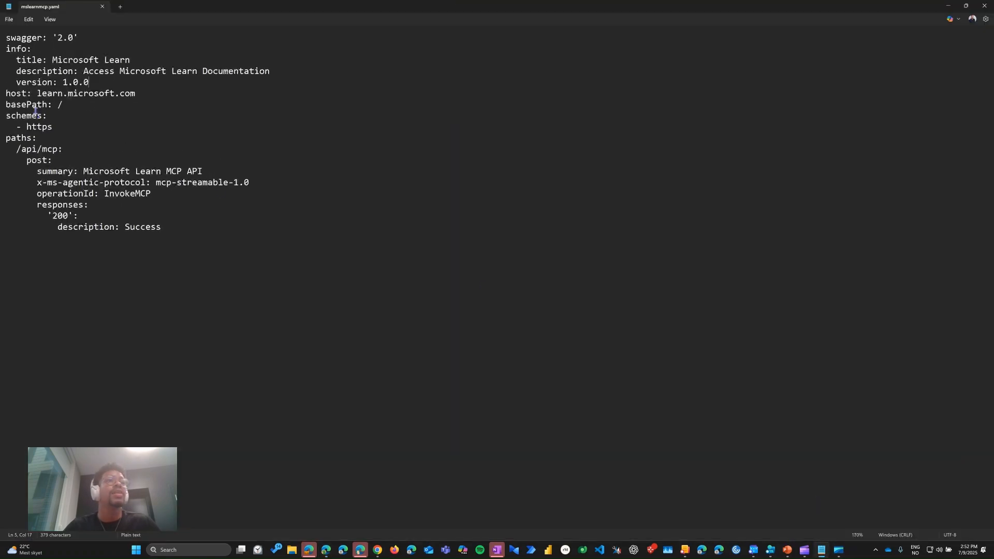
ctrl+scroll(35, 110, up, 2)
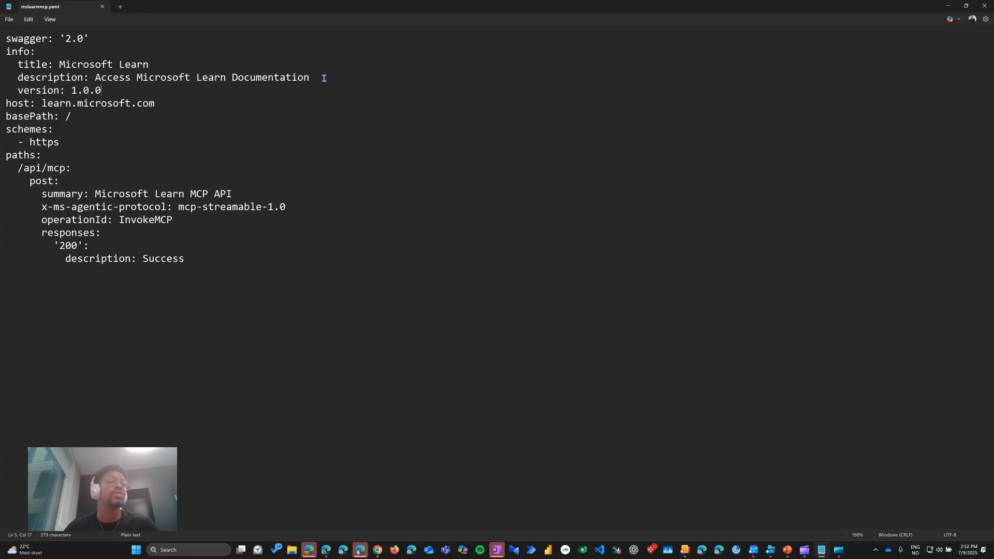
click(42, 103)
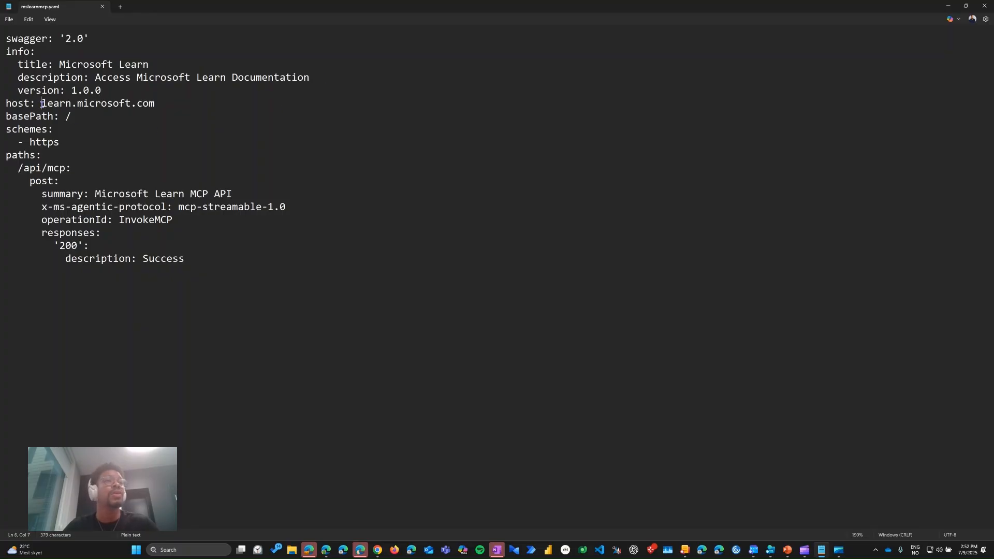
drag(42, 104, 156, 103)
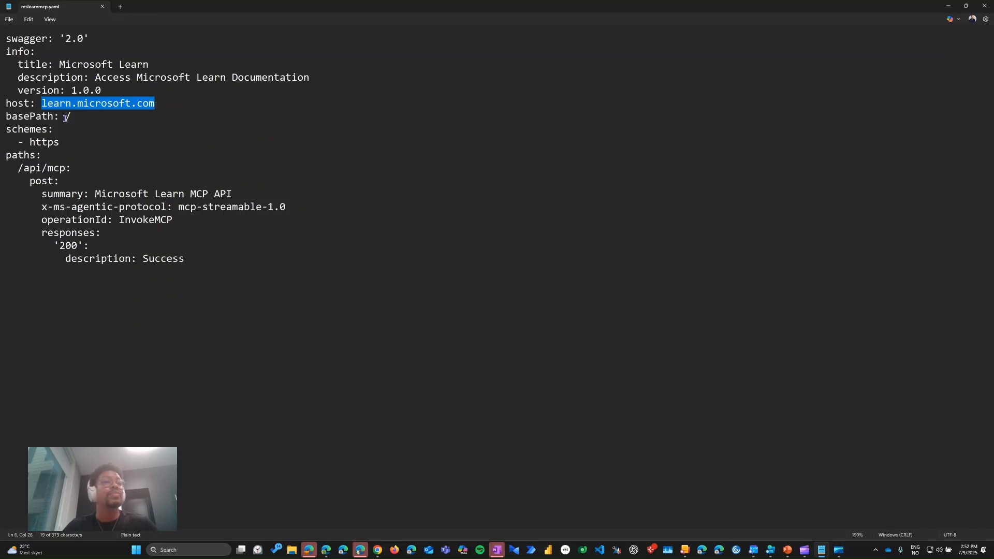
click(48, 105)
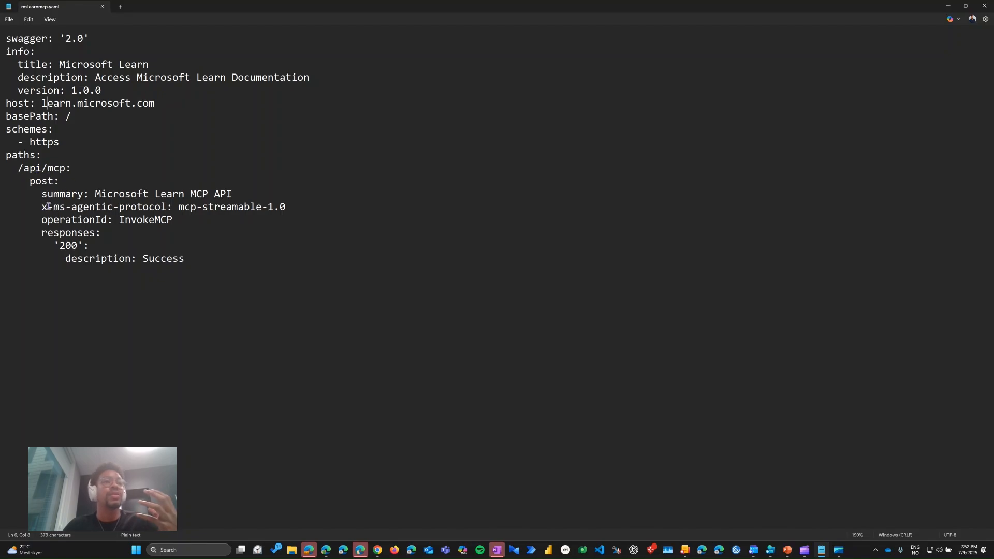
drag(41, 207, 300, 209)
click(300, 209)
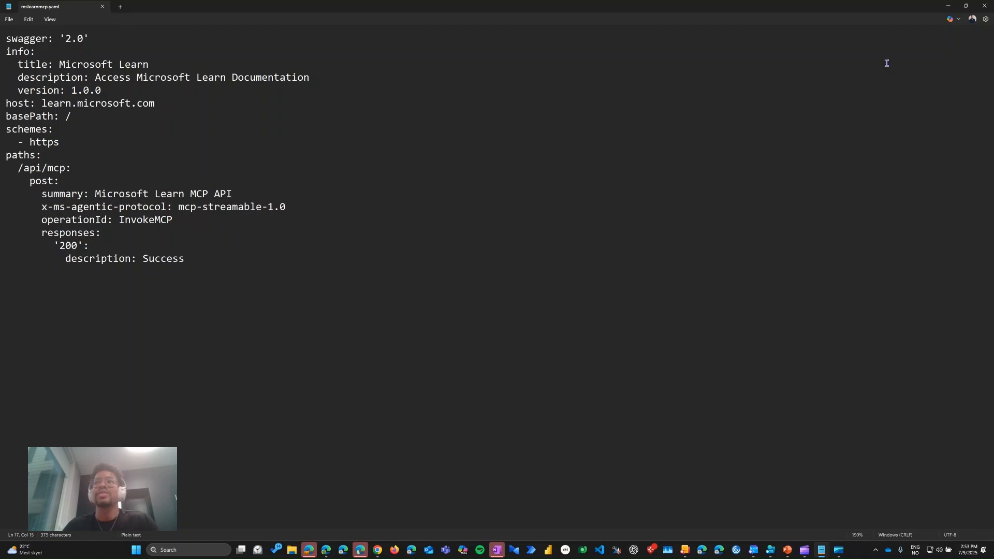
click(948, 5)
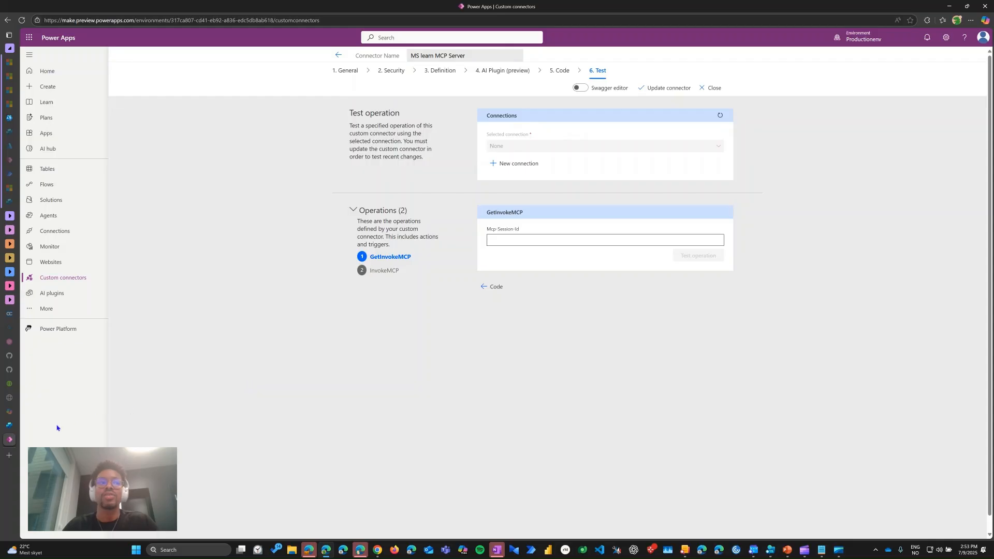
Step: Return to Copilot Studio, refresh the tool list, search the Model Context Protocol tools for "learn" and choose Microsoft Learn MCP API
click(9, 426)
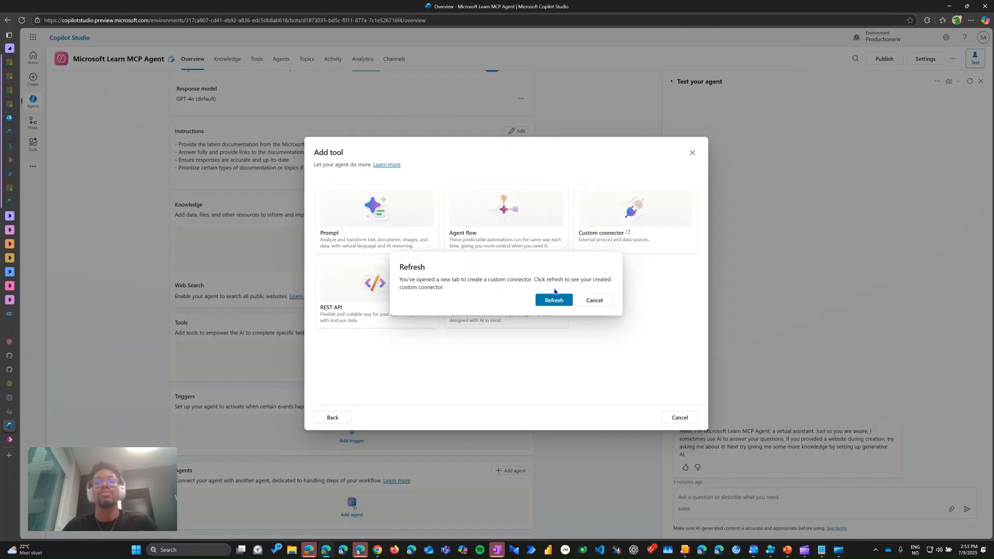
click(555, 301)
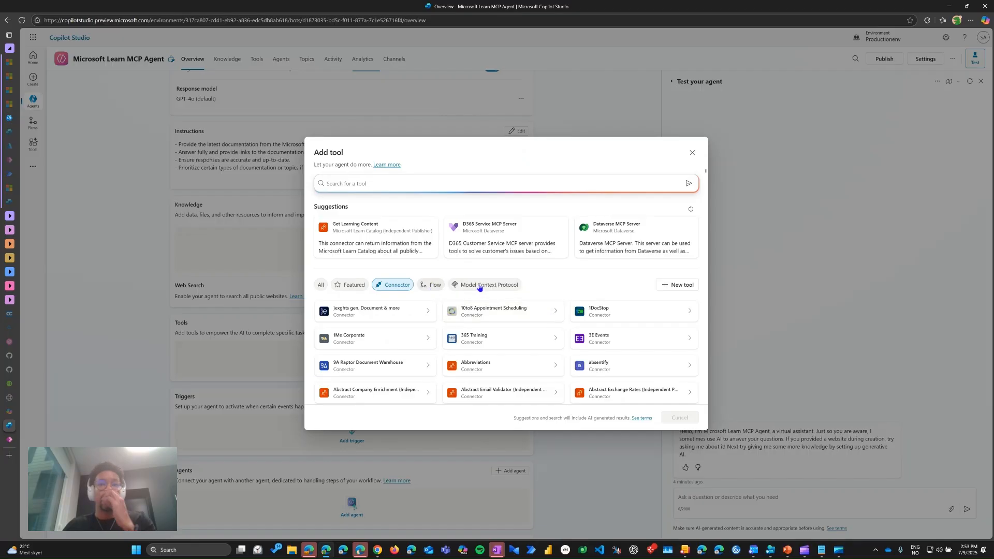
click(479, 287)
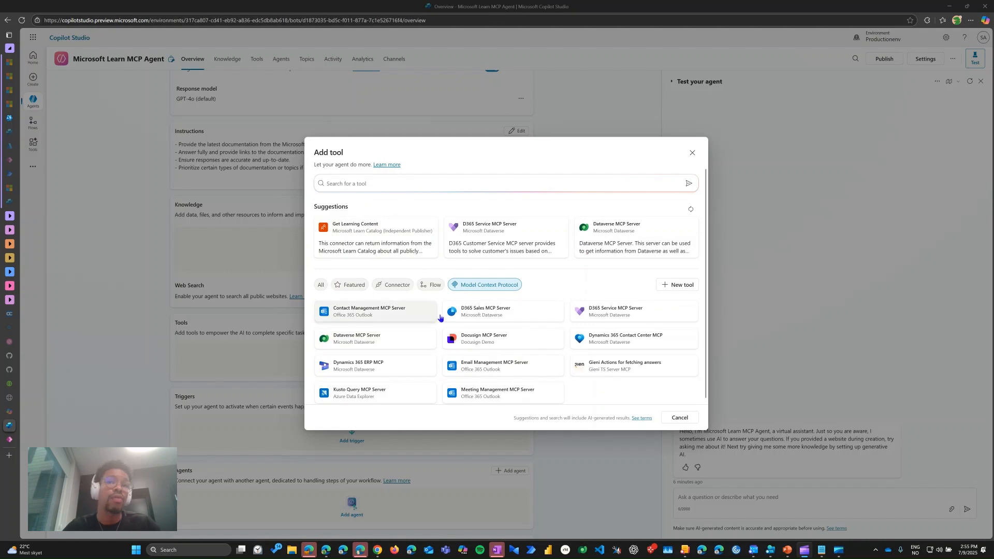
click(364, 181)
text(lear)
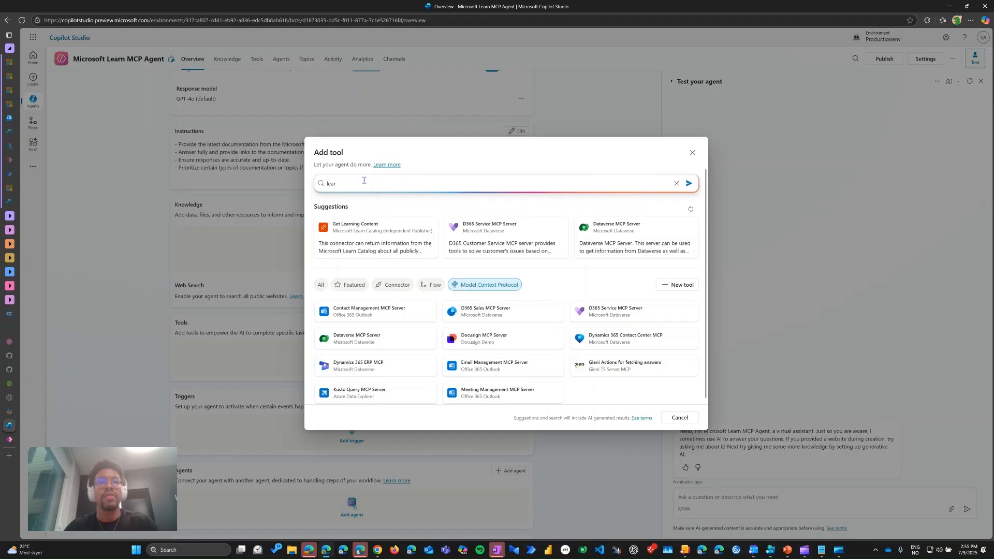
text(n)
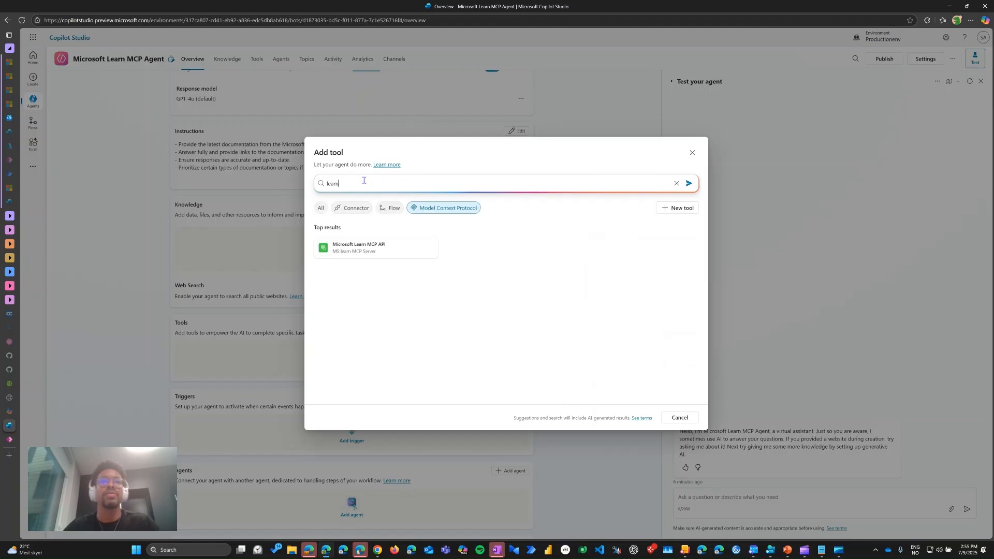
click(375, 249)
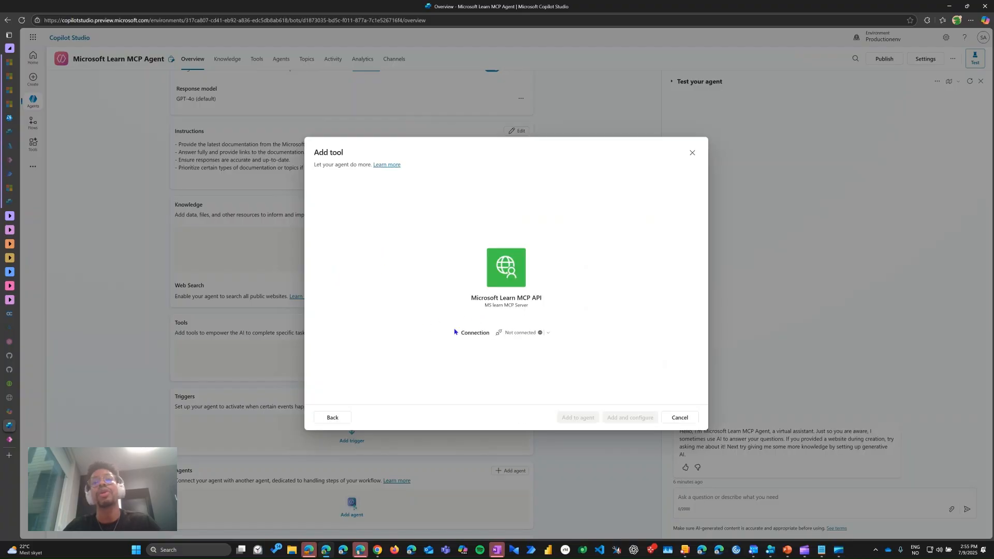
Step: Create a new connection to MS learn MCP Server, add the tool to the agent and open its configuration
click(519, 334)
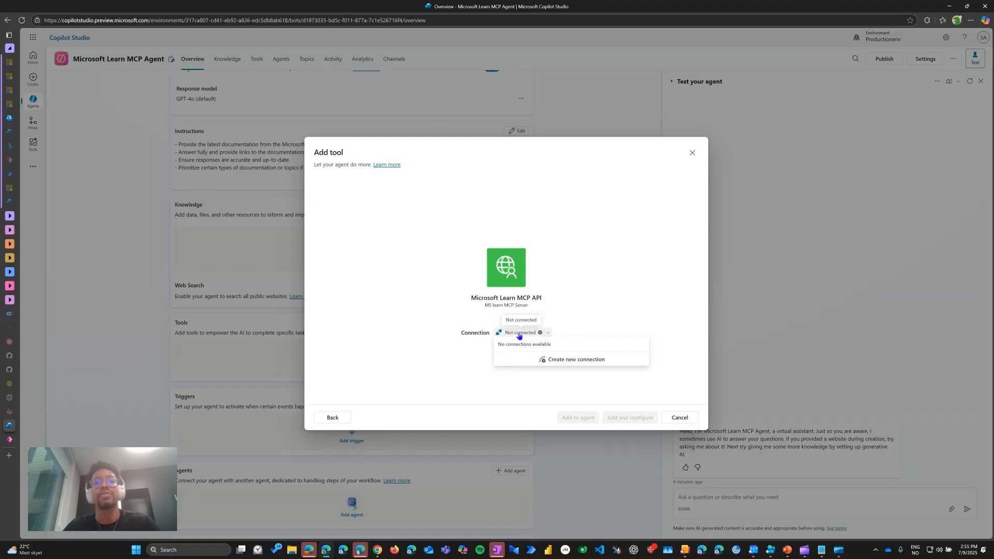
click(566, 360)
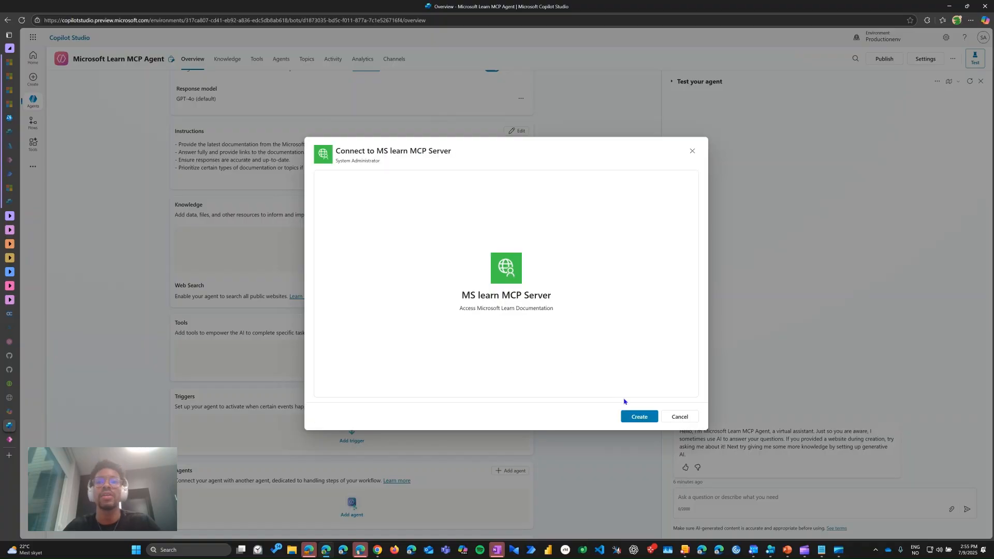
click(631, 416)
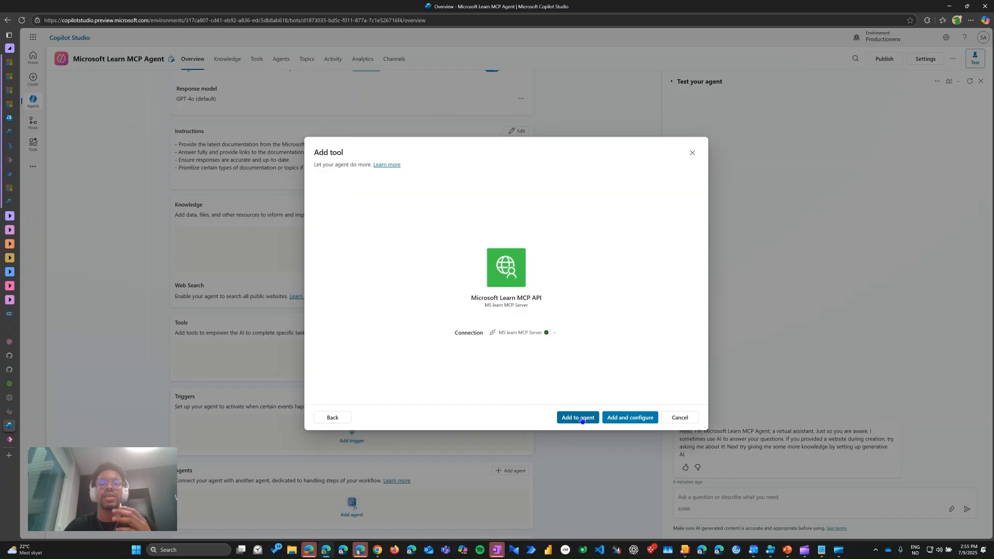
click(624, 417)
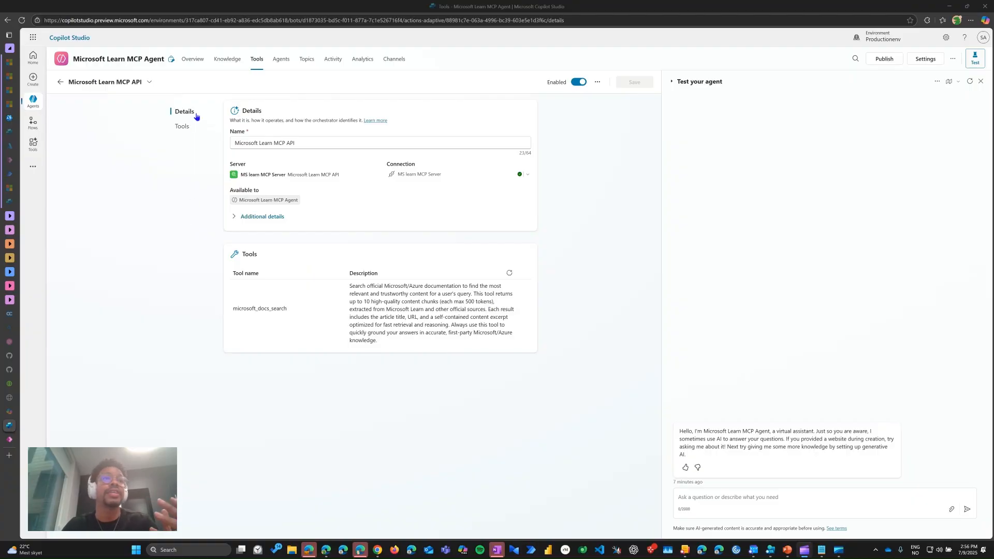
Step: In the tool's additional details, set Authentication to "No, pass through tool owner's credentials" and save the tool
drag(233, 206, 252, 205)
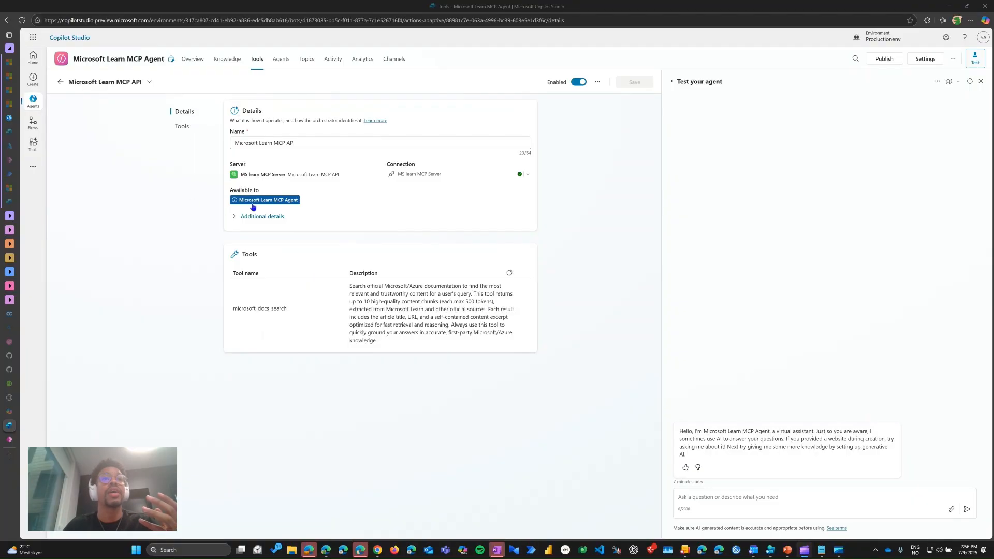
click(244, 215)
click(240, 218)
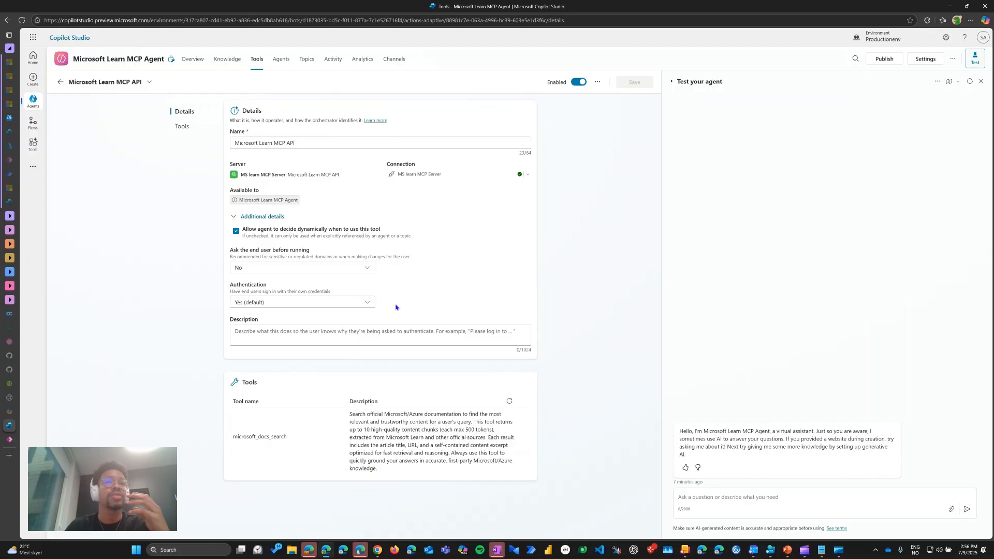
click(366, 303)
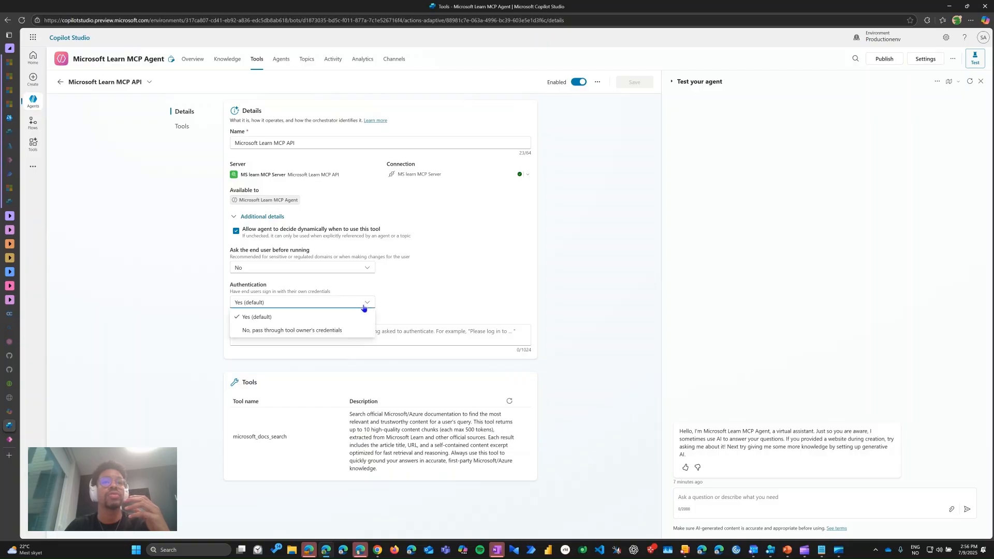
click(302, 332)
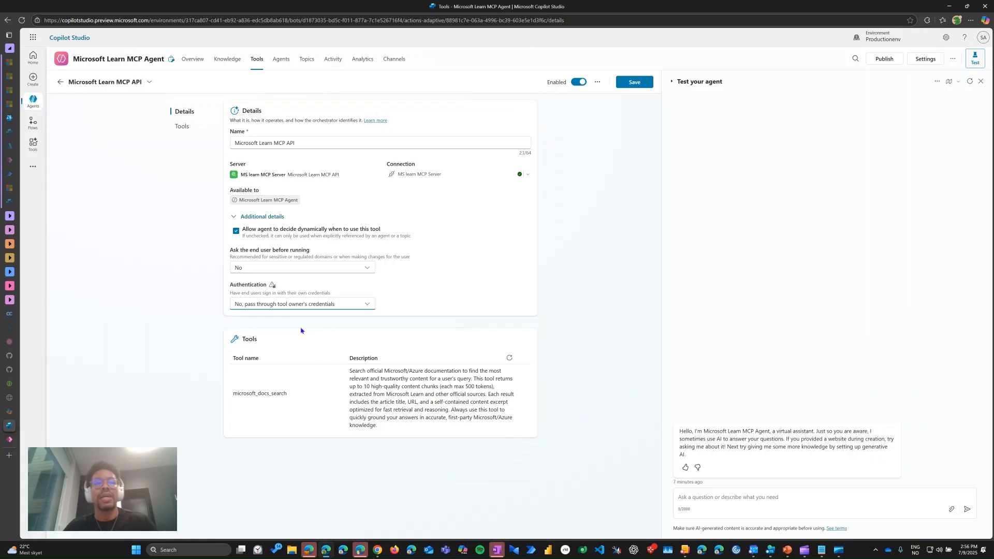
click(431, 287)
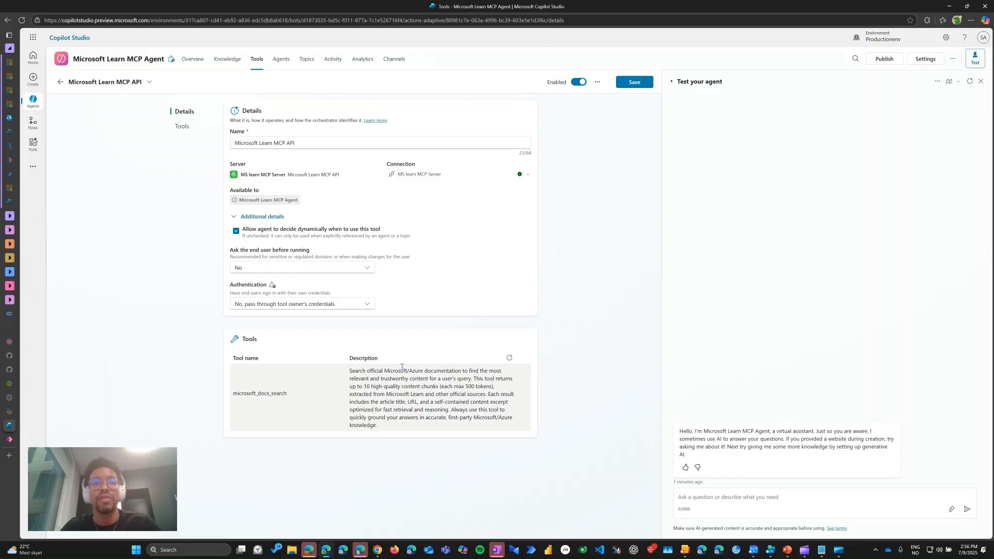
drag(394, 371, 462, 371)
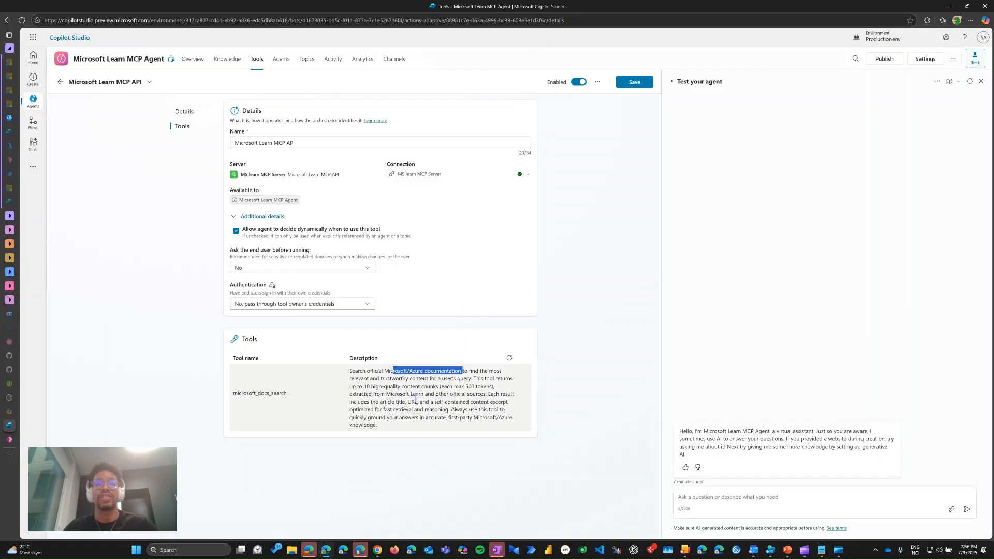
click(415, 399)
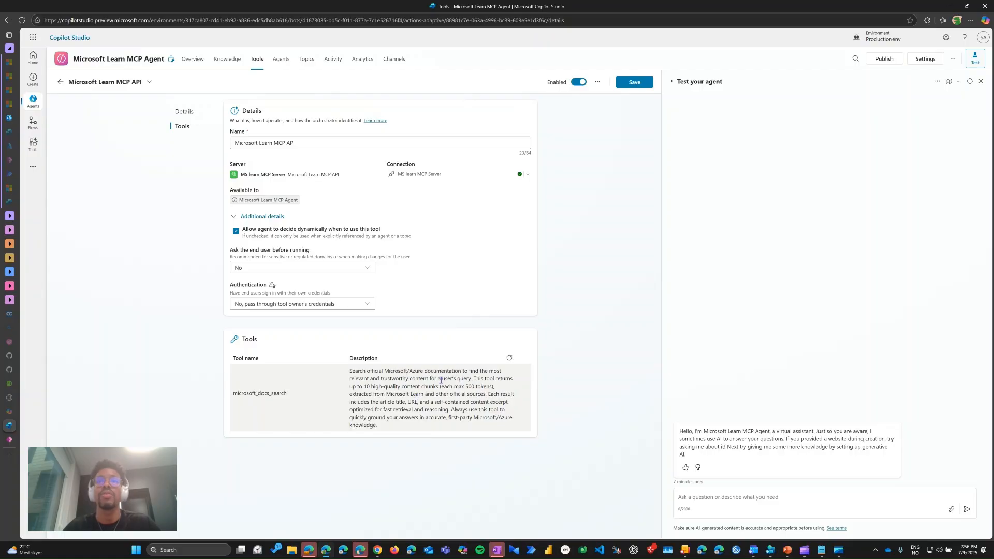
click(622, 84)
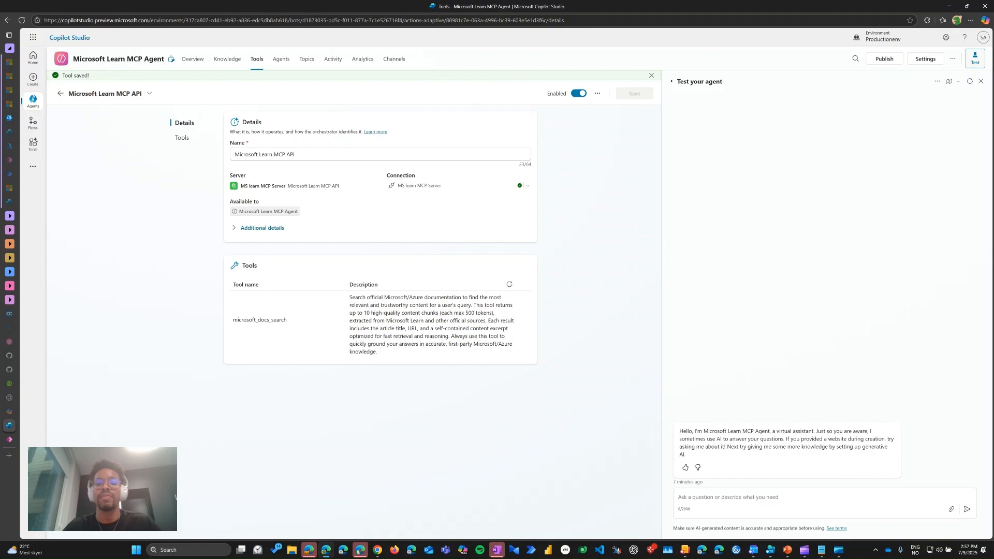
Step: Ask the agent in the test chat "How do I connect to a mcp server in copilot studio?"
click(702, 496)
text(How do I connect to a mcp server in copilot studio?)
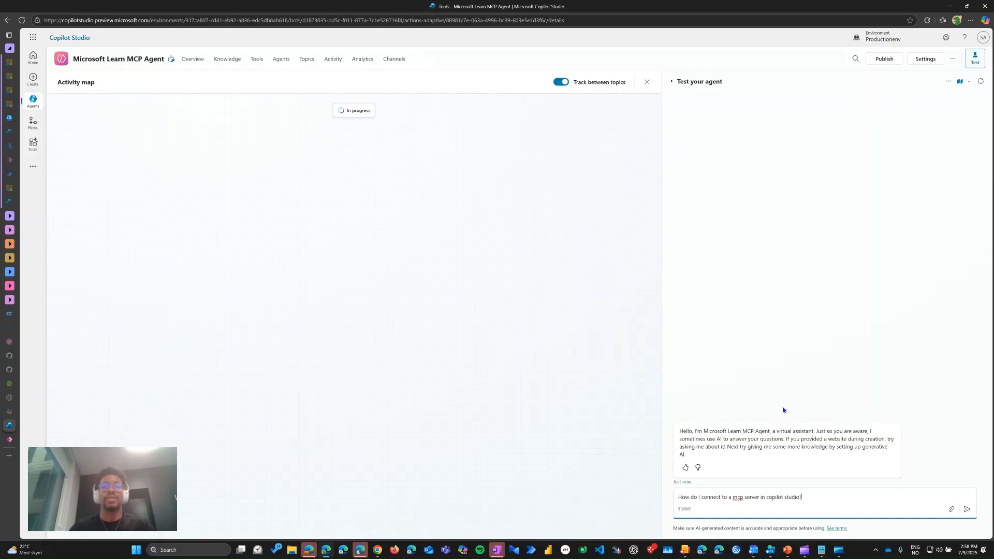
key(Return)
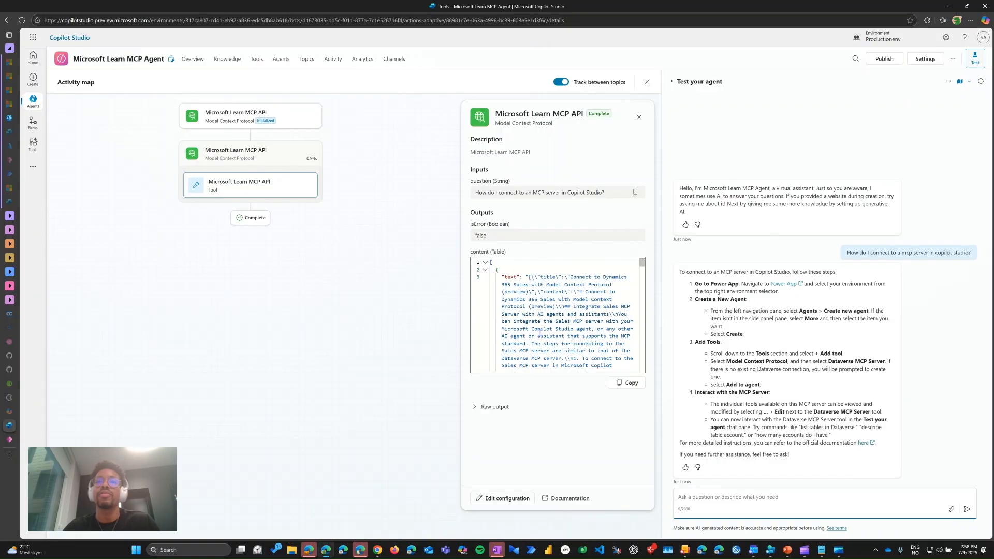
Step: Examine the Microsoft Learn MCP API call's content output and the steps in the agent's answer
scroll(543, 332, down, 1)
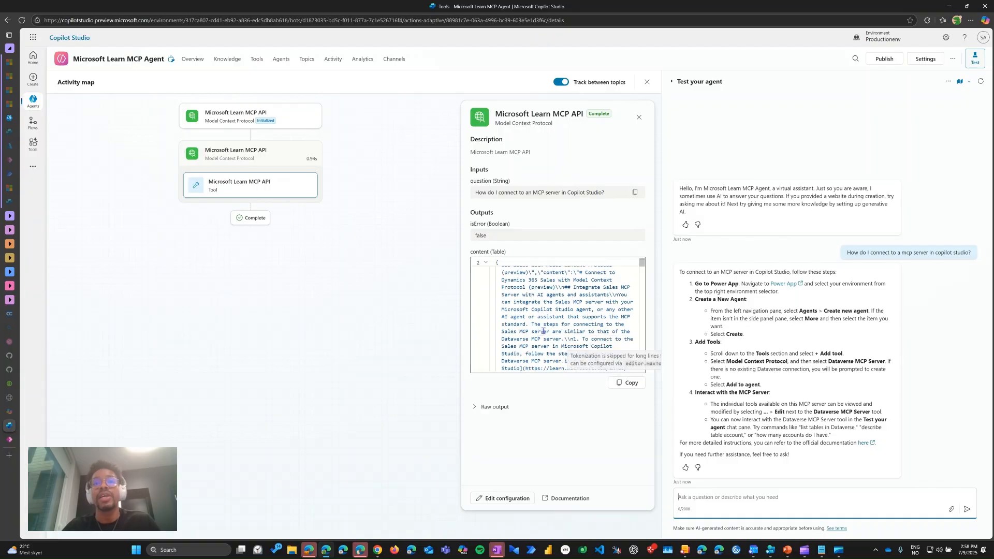
scroll(543, 332, down, 3)
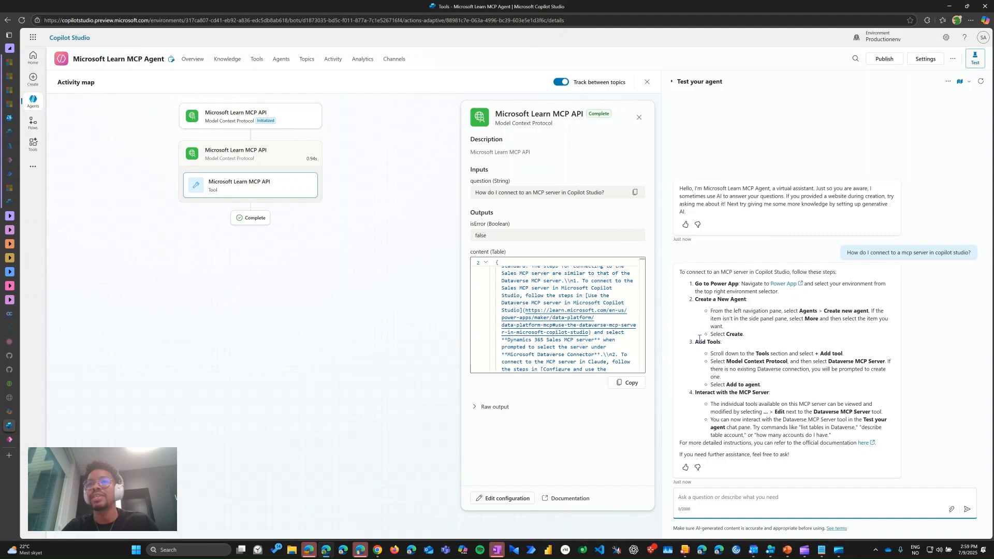
drag(695, 342, 729, 436)
click(724, 359)
click(781, 382)
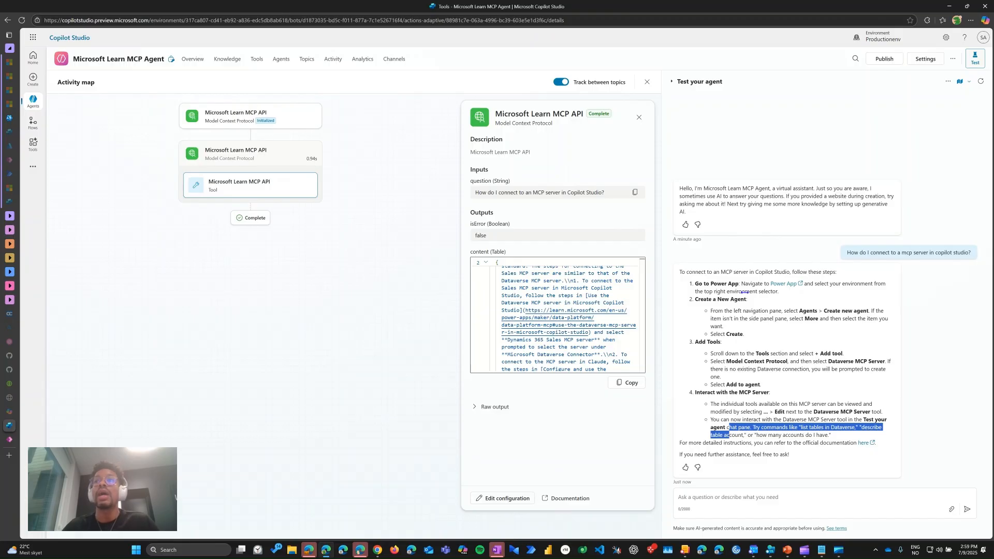
click(836, 246)
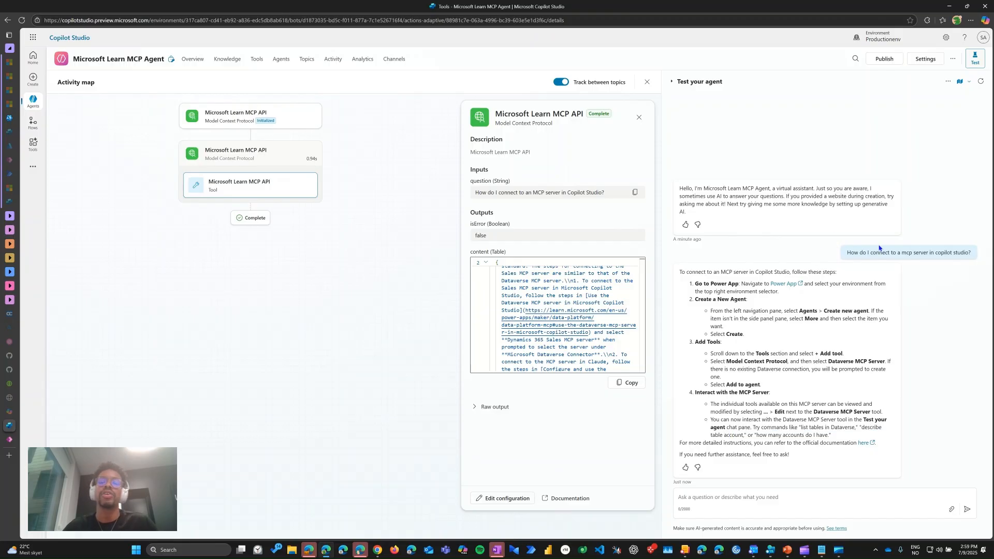